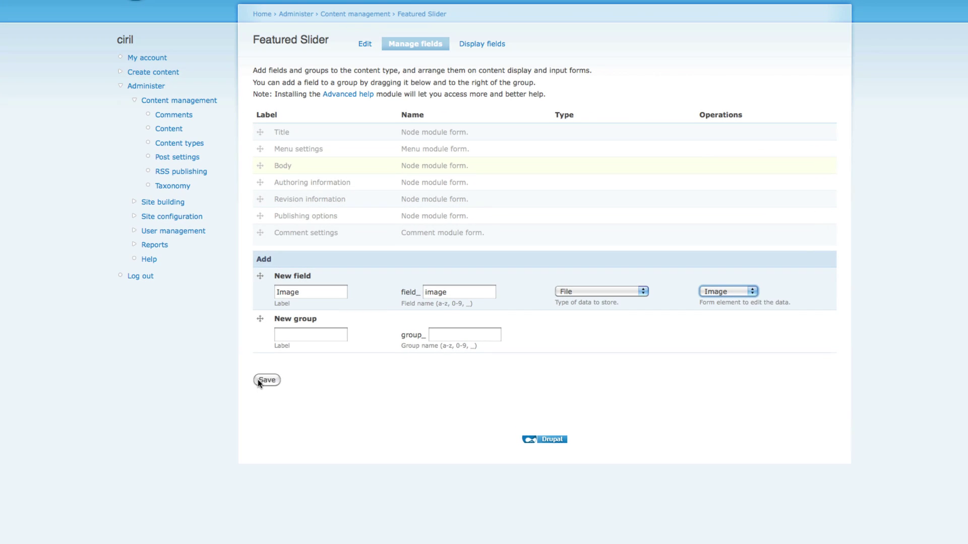
# Add the Image field (field_image, File) and save its default field settings.
pyautogui.click(267, 380)
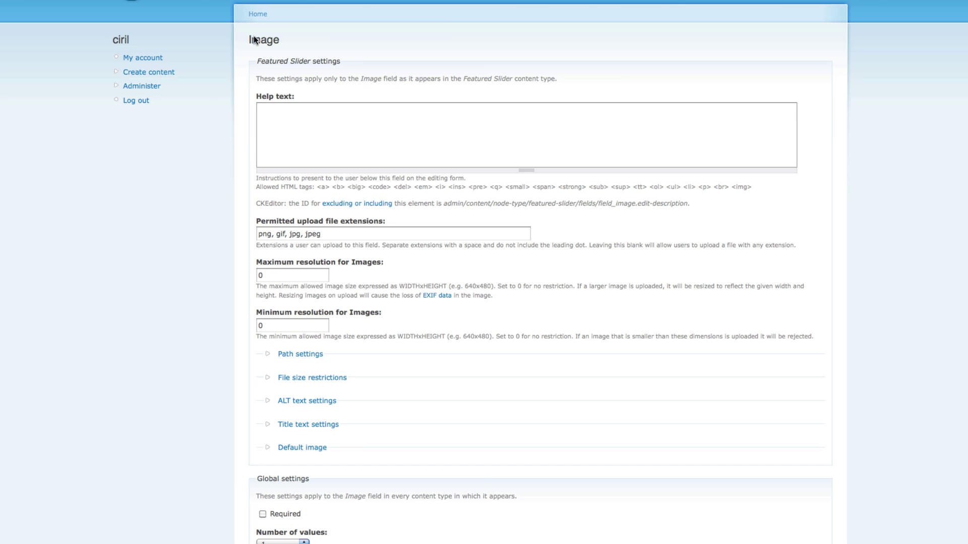
pyautogui.moveTo(254, 61); pyautogui.dragTo(361, 61)
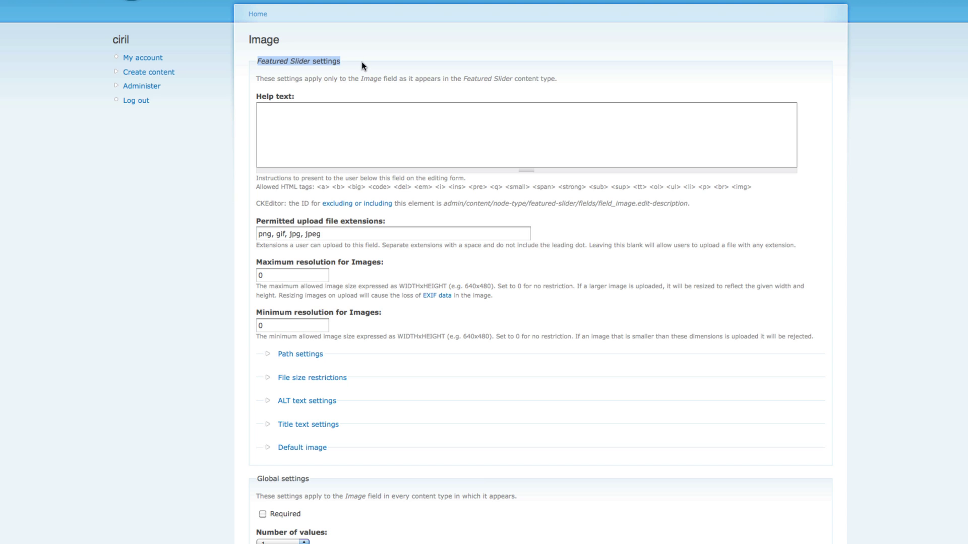
pyautogui.moveTo(250, 39); pyautogui.dragTo(325, 42)
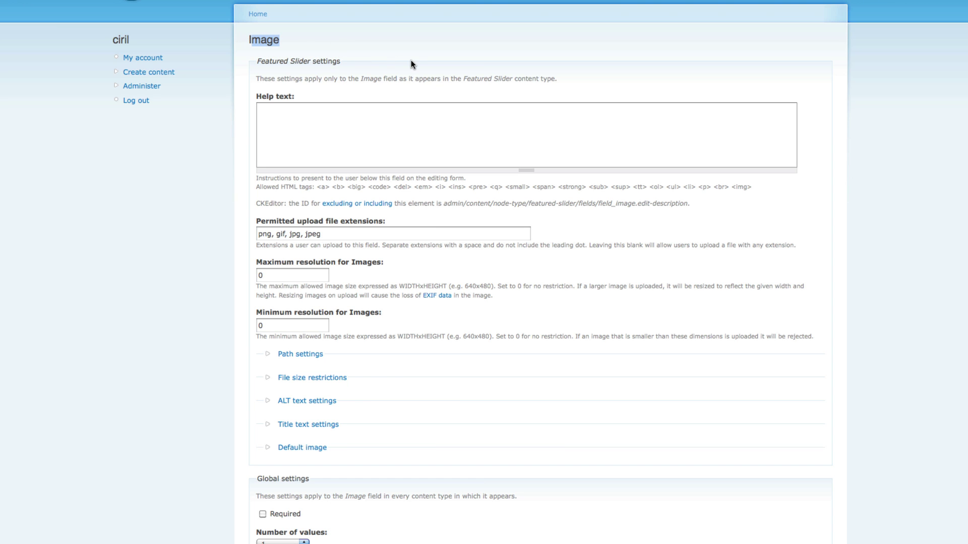
pyautogui.scroll(-1, 412, 61)
pyautogui.click(357, 84)
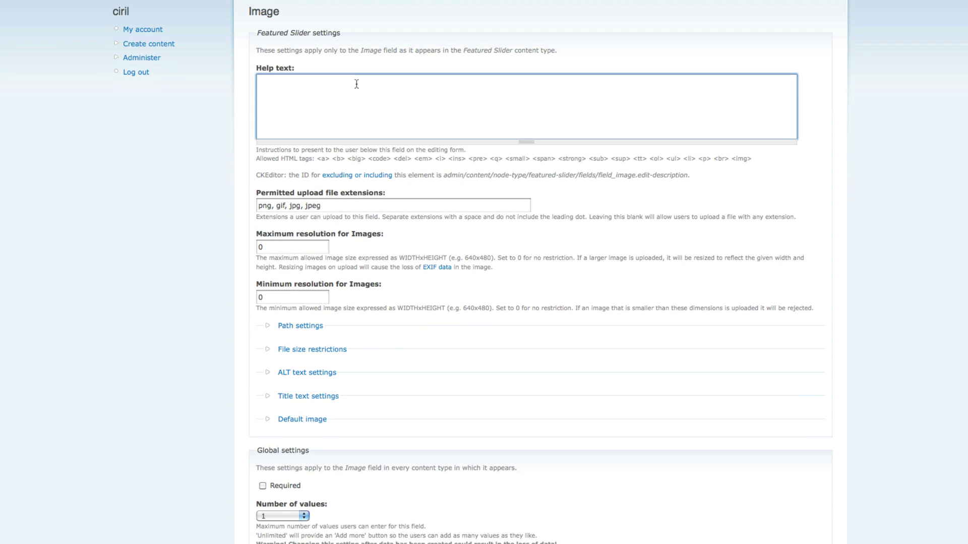
pyautogui.scroll(-3, 356, 83)
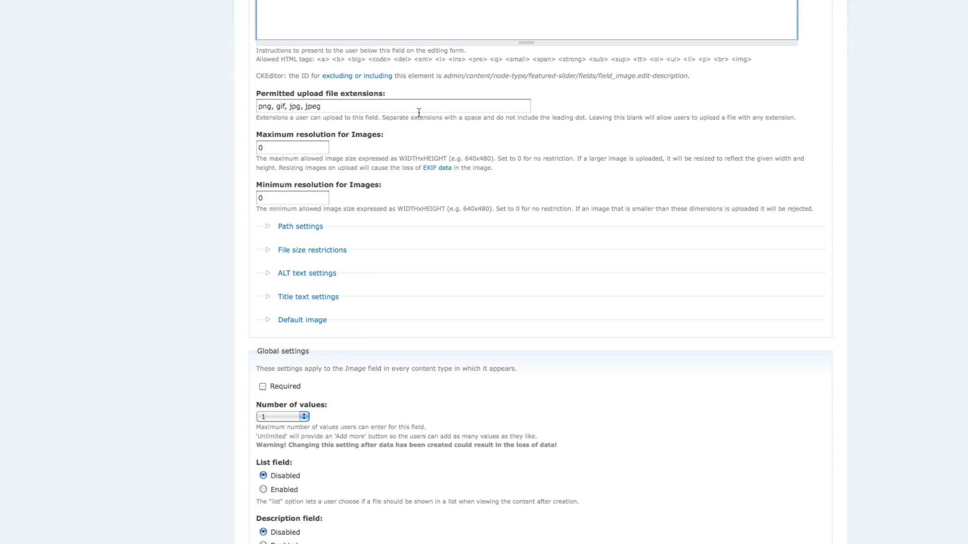
pyautogui.scroll(-2, 419, 112)
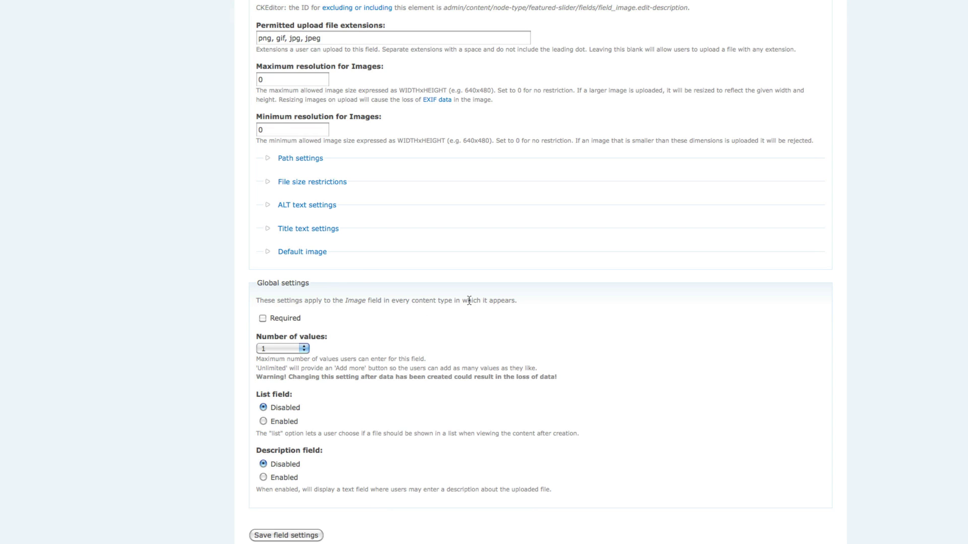
pyautogui.click(300, 535)
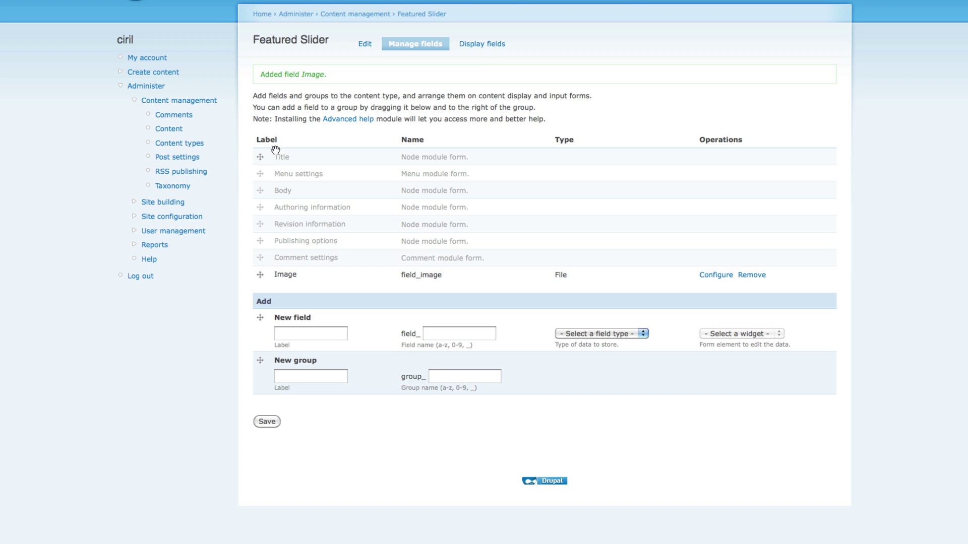
# Create a new field labelled Link, machine name link, with field type Link and Link widget.
pyautogui.moveTo(303, 277); pyautogui.dragTo(262, 276)
pyautogui.click(313, 332)
pyautogui.write('Link')
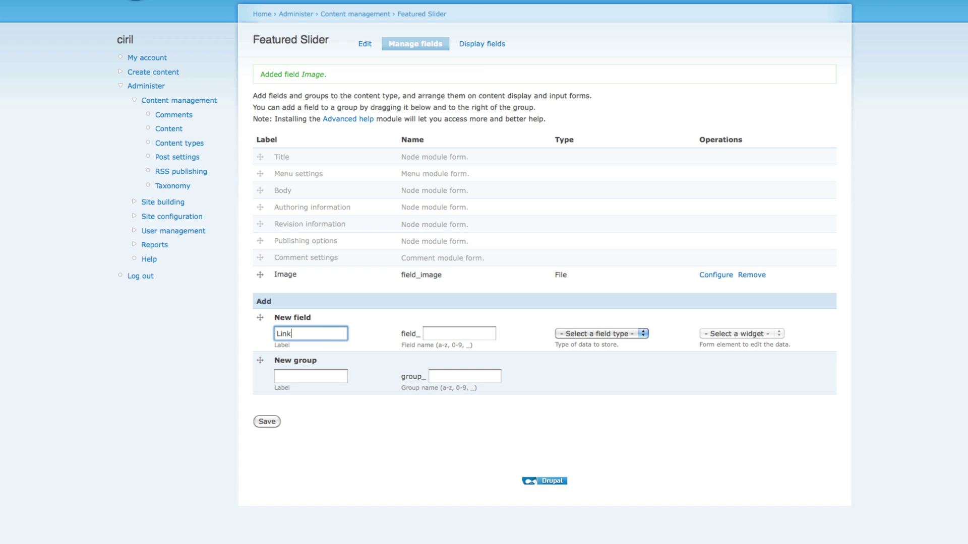
pyautogui.click(460, 333)
pyautogui.write('l')
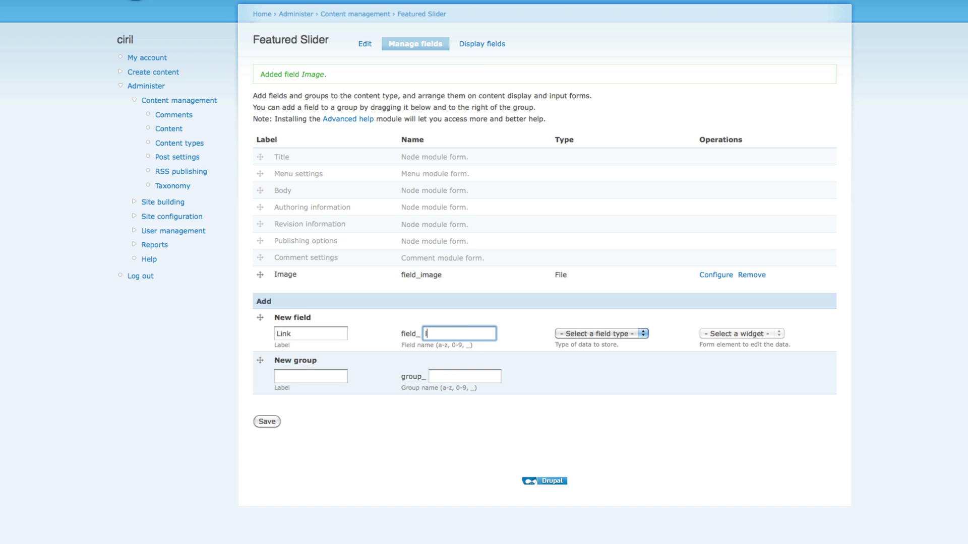
pyautogui.write('ink')
pyautogui.click(640, 335)
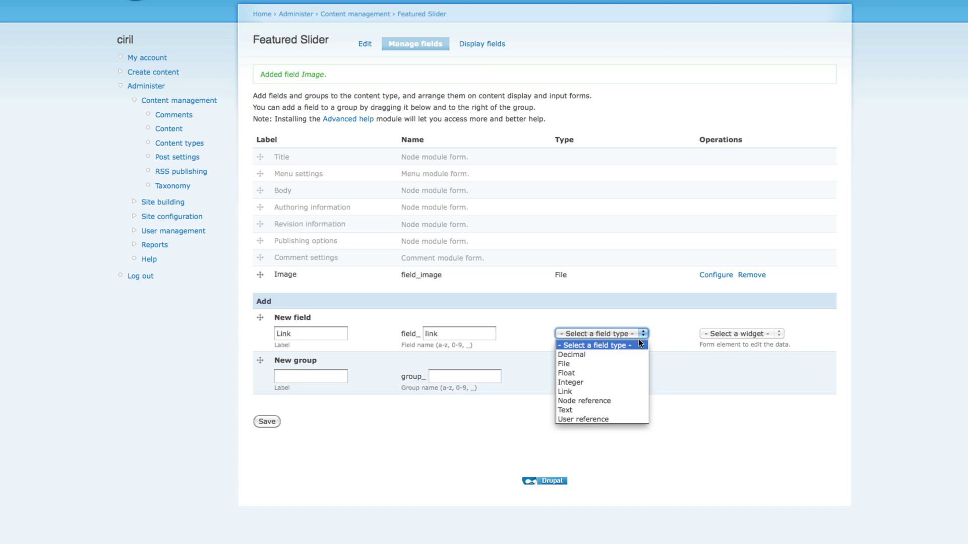
pyautogui.click(637, 392)
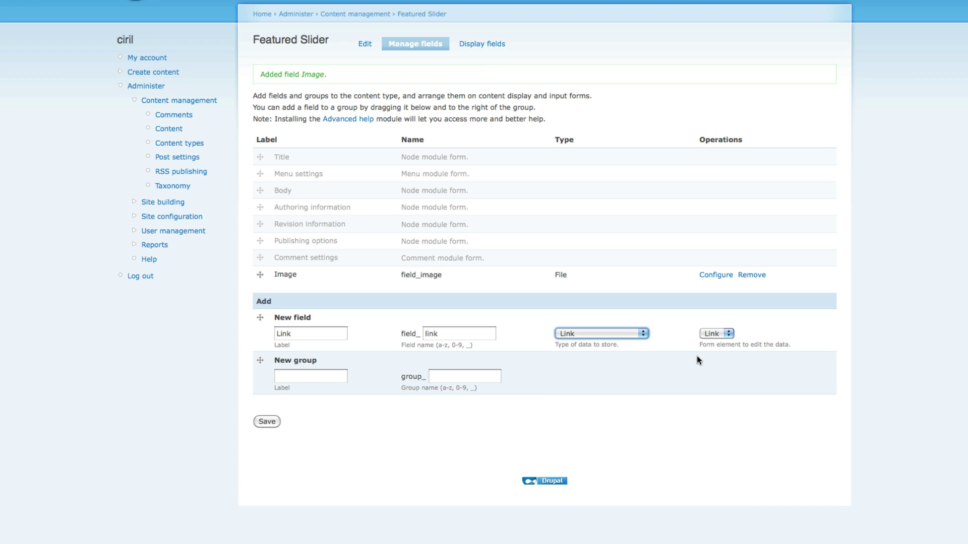
pyautogui.click(729, 334)
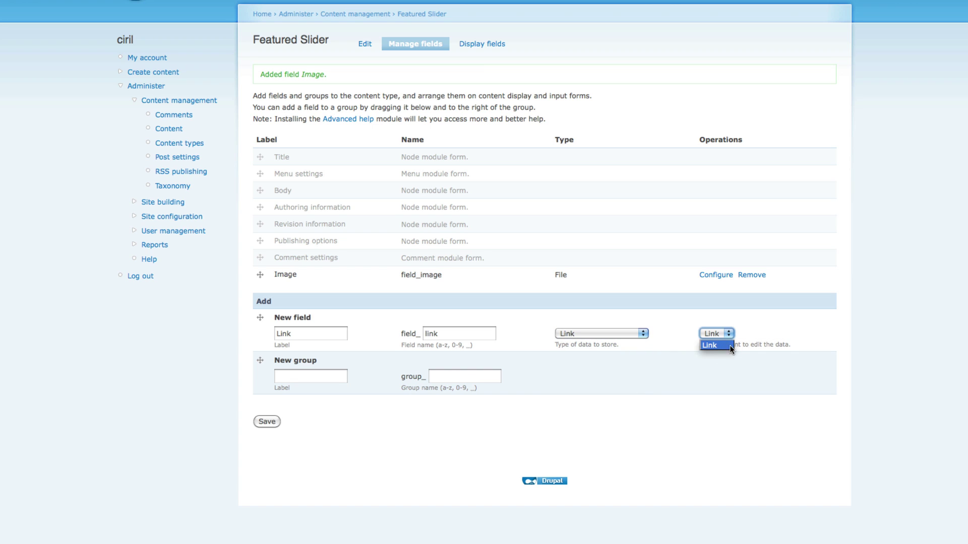
pyautogui.click(622, 352)
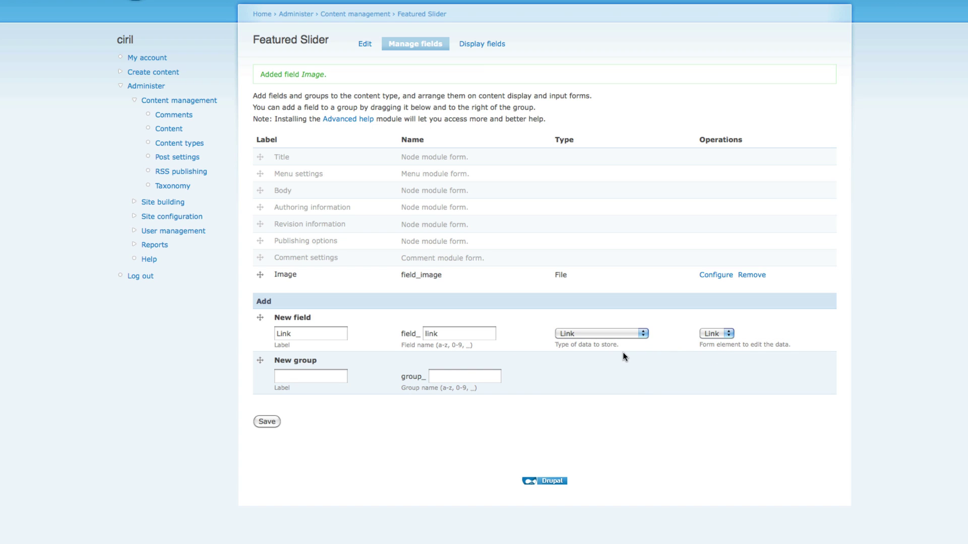
pyautogui.click(270, 421)
# Save the Link field's settings, keeping the defaults.
pyautogui.scroll(-5, 398, 380)
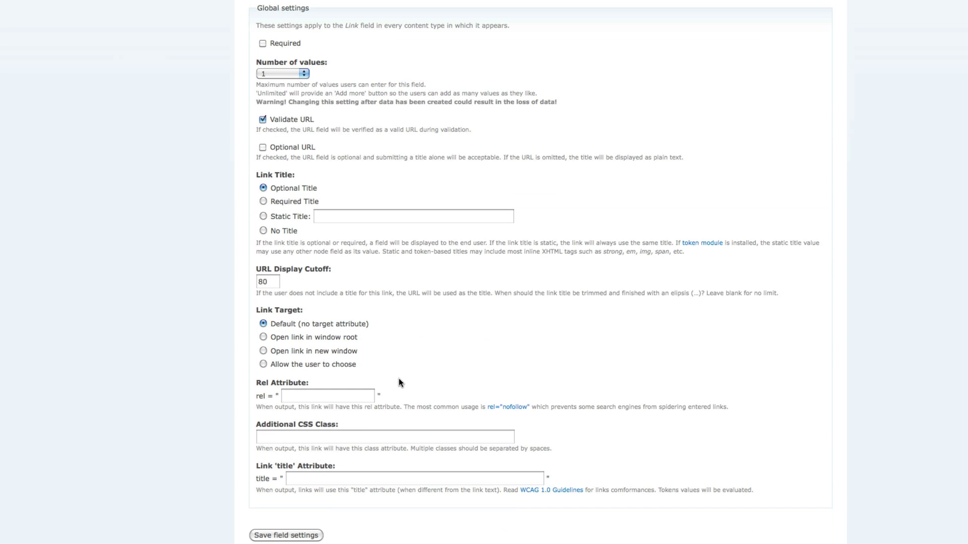
pyautogui.scroll(5, 398, 381)
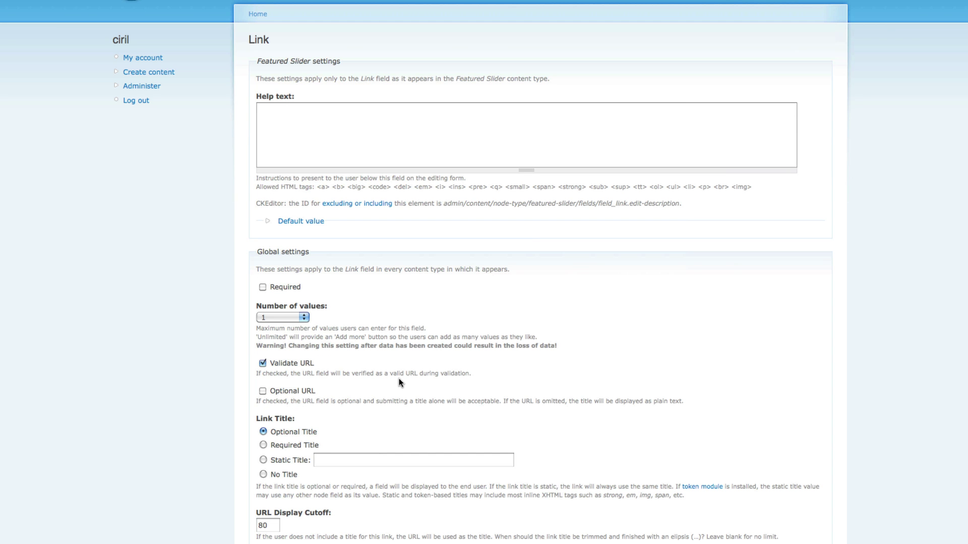
pyautogui.scroll(-5, 398, 378)
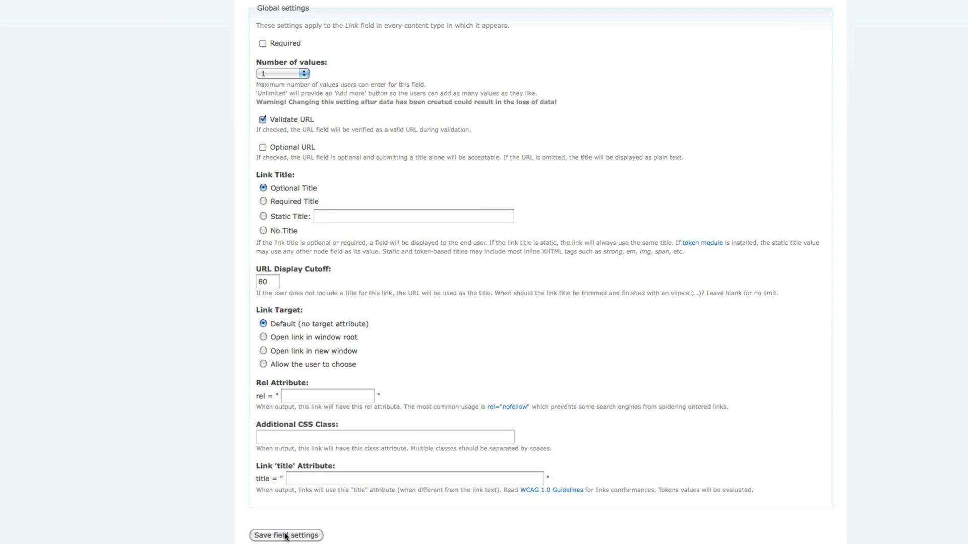
pyautogui.click(285, 536)
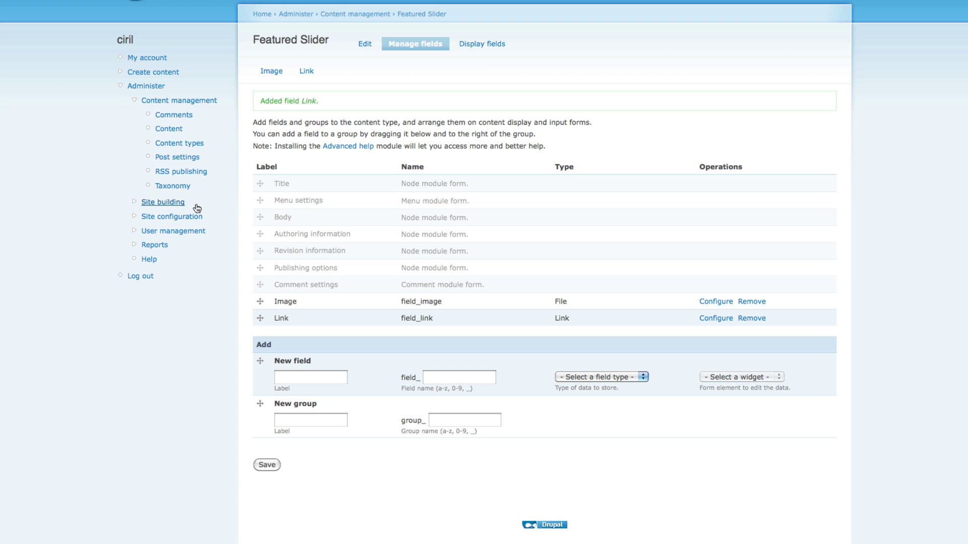
# Go to the ImageCache presets page from site administration.
pyautogui.click(147, 87)
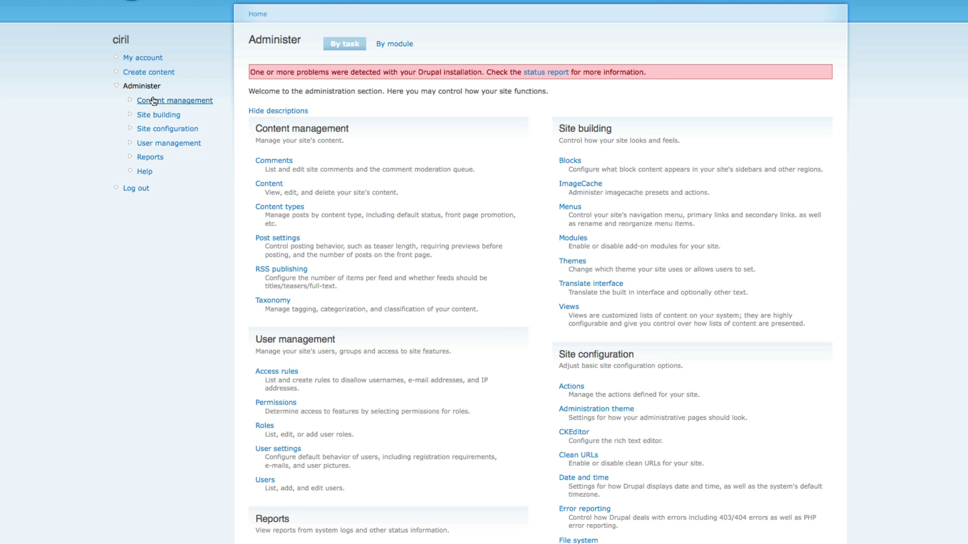
pyautogui.scroll(-1, 597, 240)
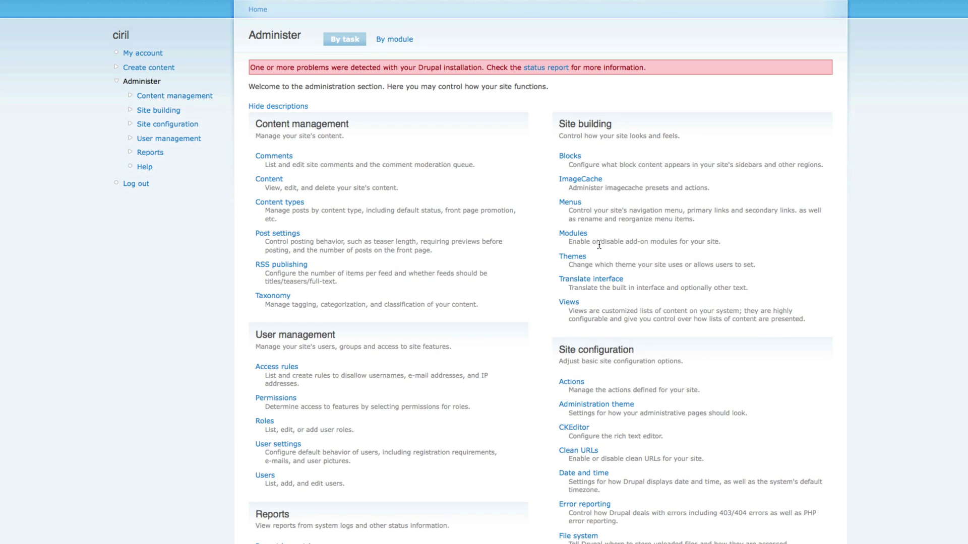
pyautogui.click(587, 180)
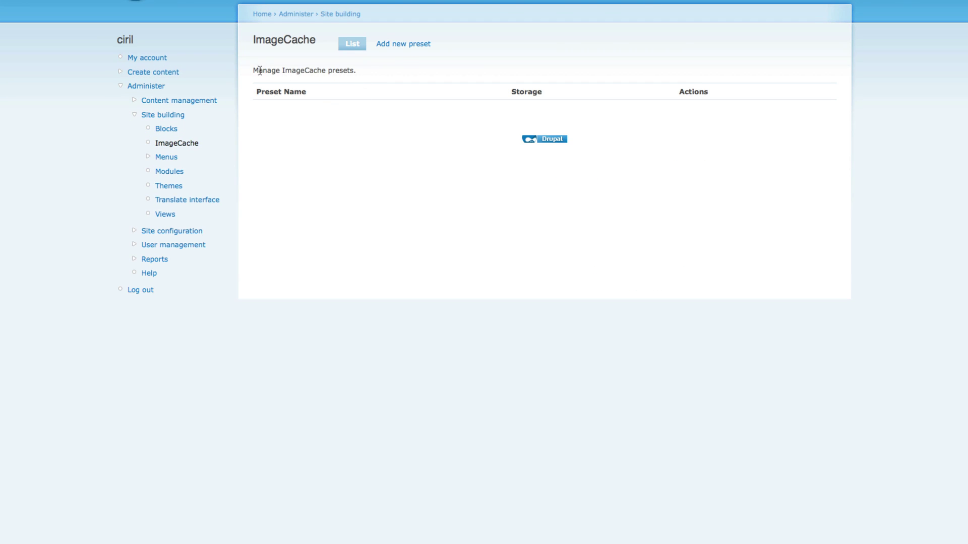
pyautogui.moveTo(258, 71); pyautogui.dragTo(409, 68)
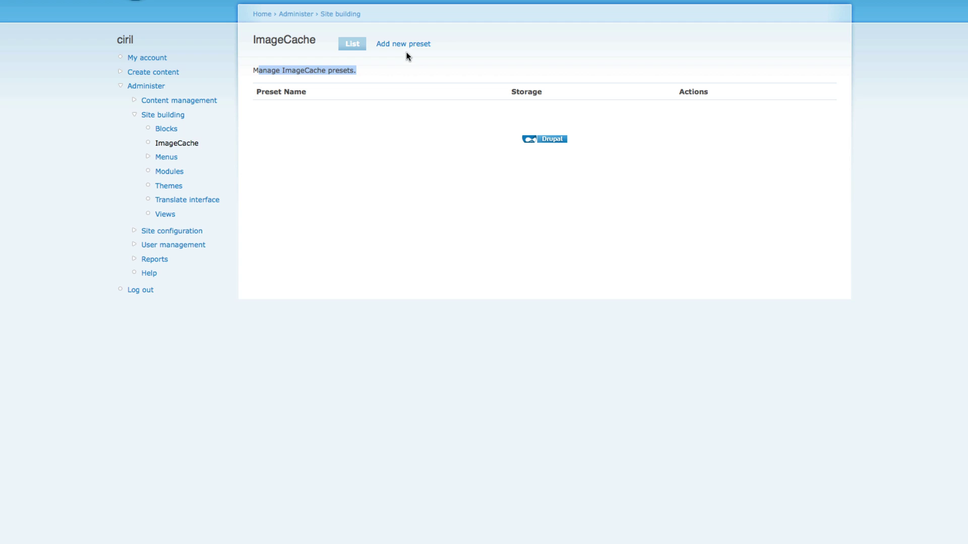
# Create an ImageCache preset named full_size, replacing the rejected name 'Full size image'.
pyautogui.click(406, 49)
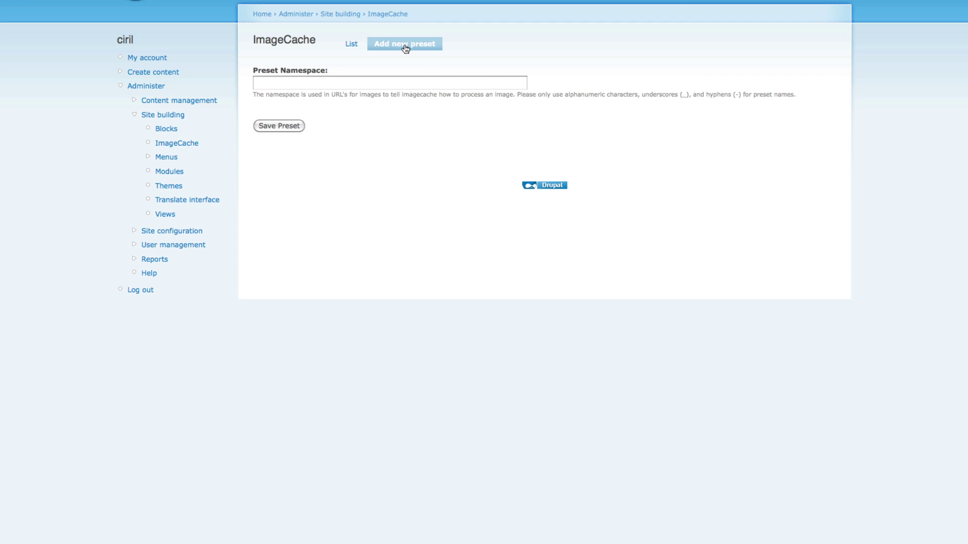
pyautogui.click(299, 85)
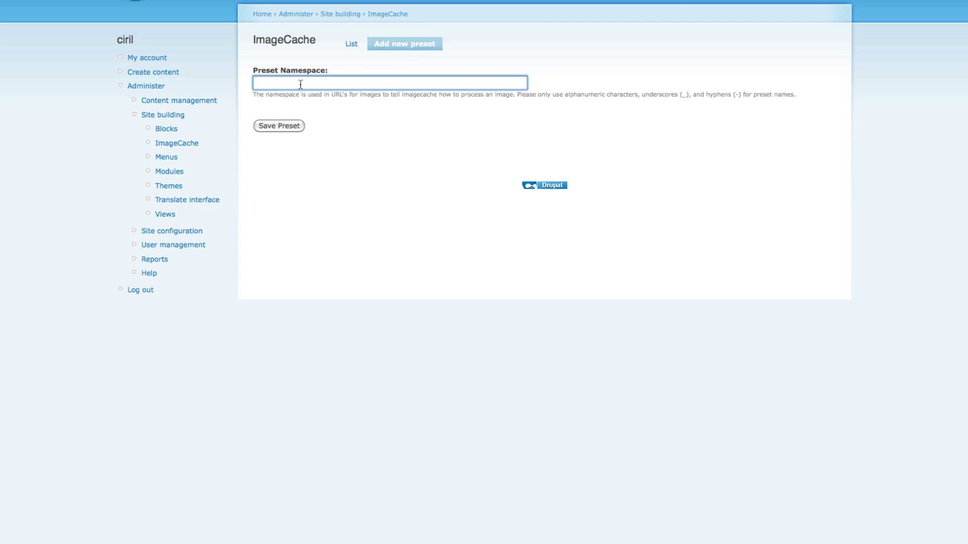
pyautogui.write('Full size image')
pyautogui.click(289, 126)
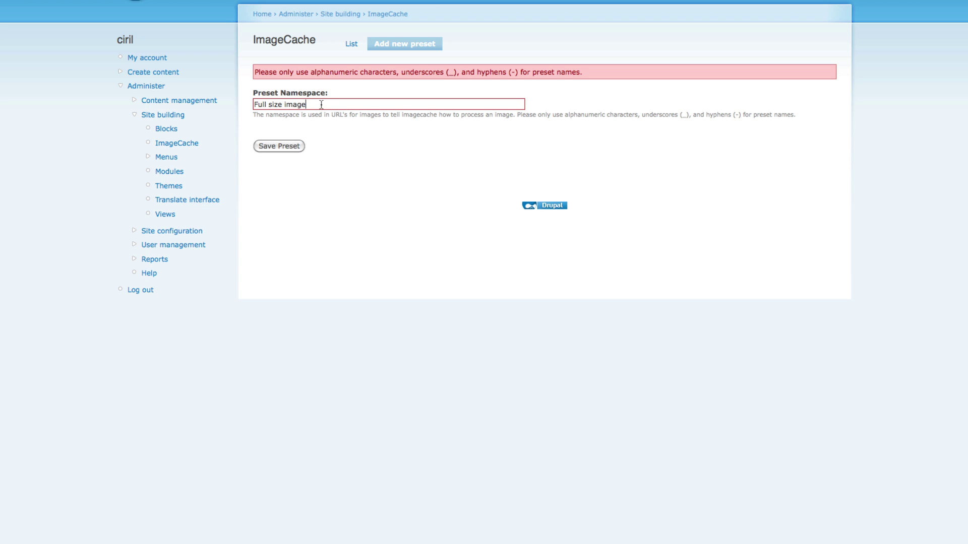
pyautogui.moveTo(321, 104); pyautogui.dragTo(150, 104)
pyautogui.write('full_')
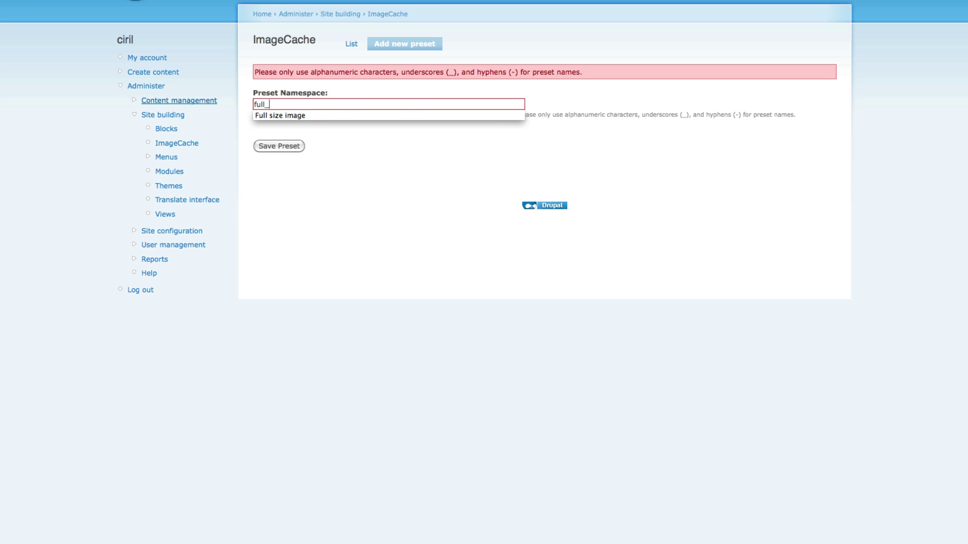
pyautogui.write('size')
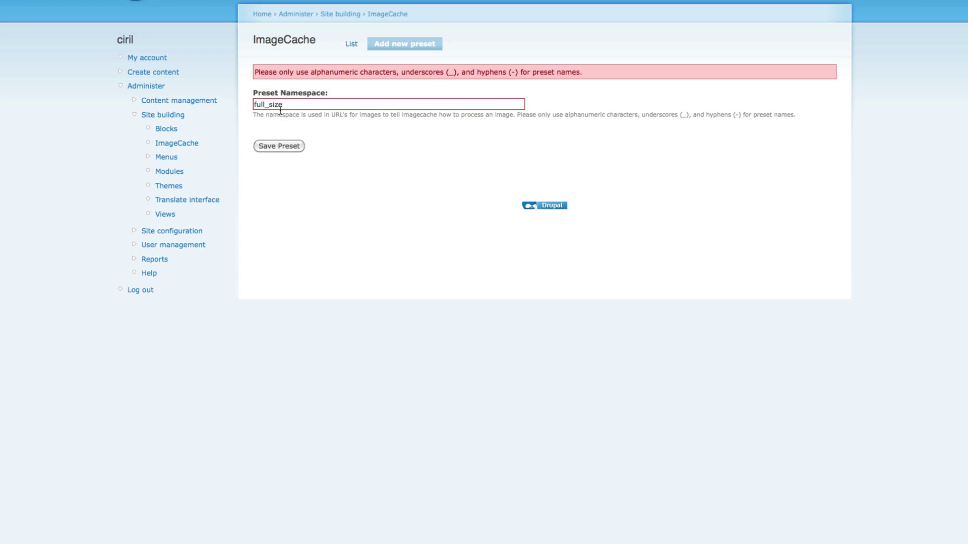
pyautogui.click(281, 147)
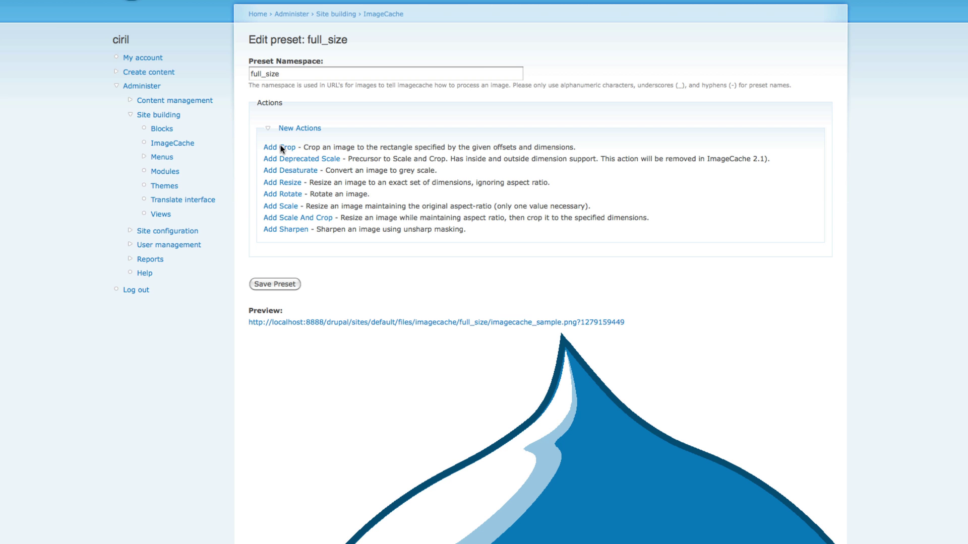
# Save the full_size preset and return to the ImageCache presets list.
pyautogui.scroll(-5, 610, 247)
pyautogui.scroll(10, 606, 256)
pyautogui.click(286, 284)
pyautogui.scroll(-3, 492, 242)
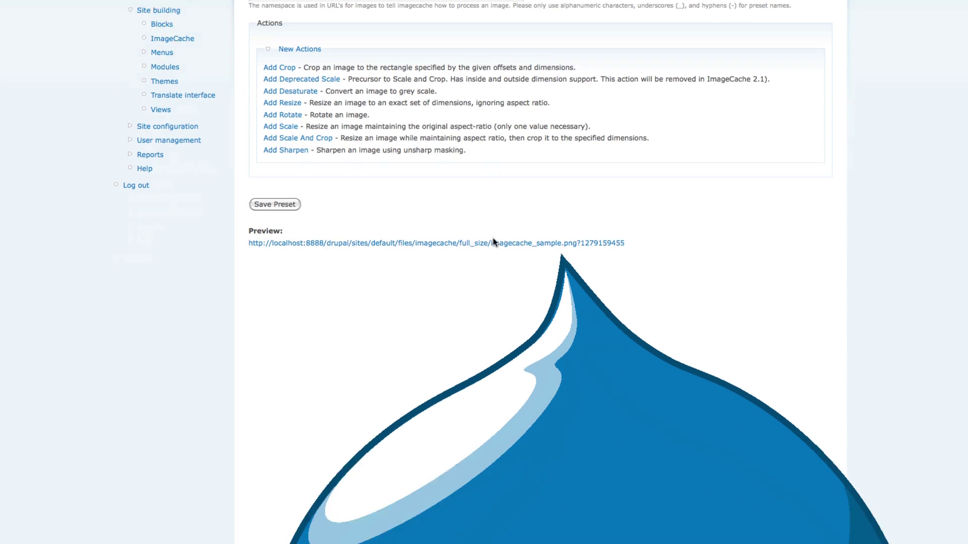
pyautogui.scroll(-10, 499, 249)
pyautogui.scroll(8, 593, 274)
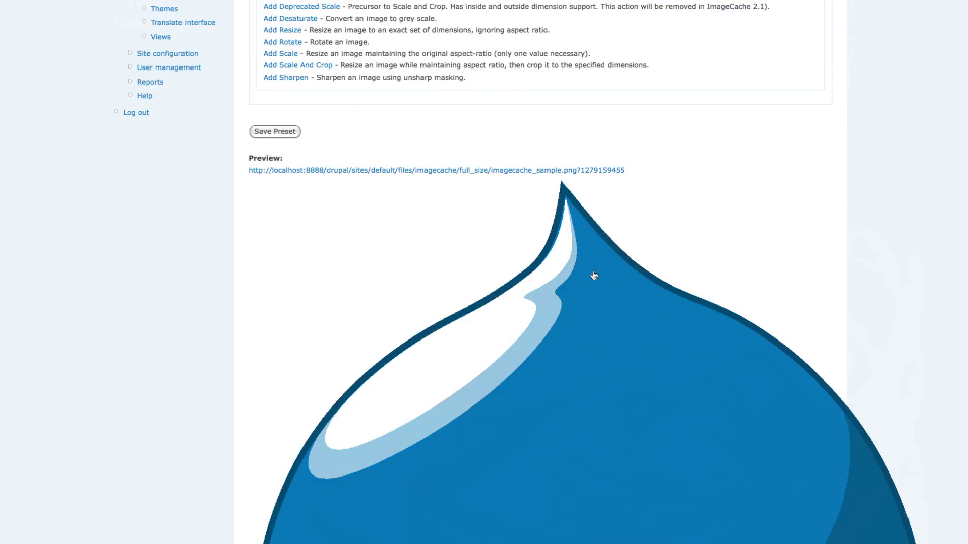
pyautogui.scroll(4, 594, 274)
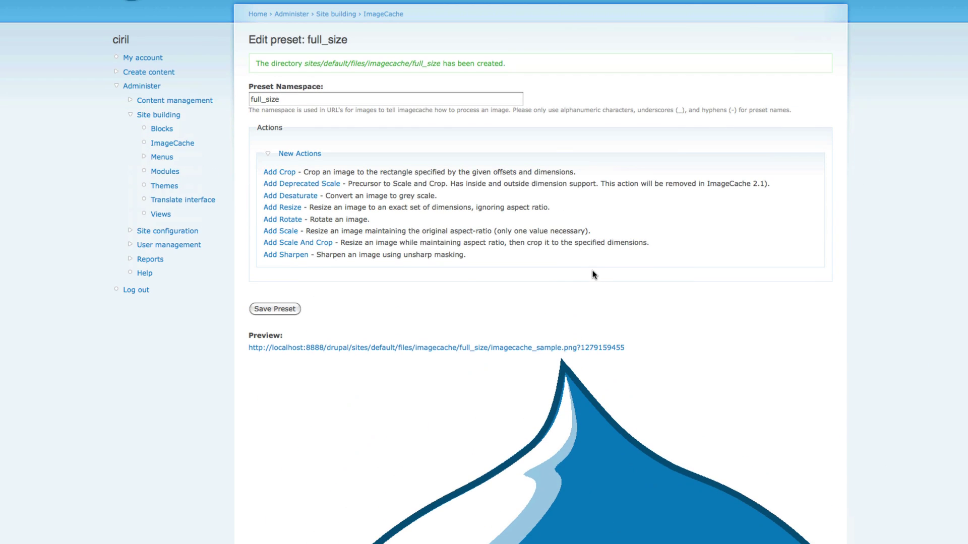
pyautogui.click(285, 308)
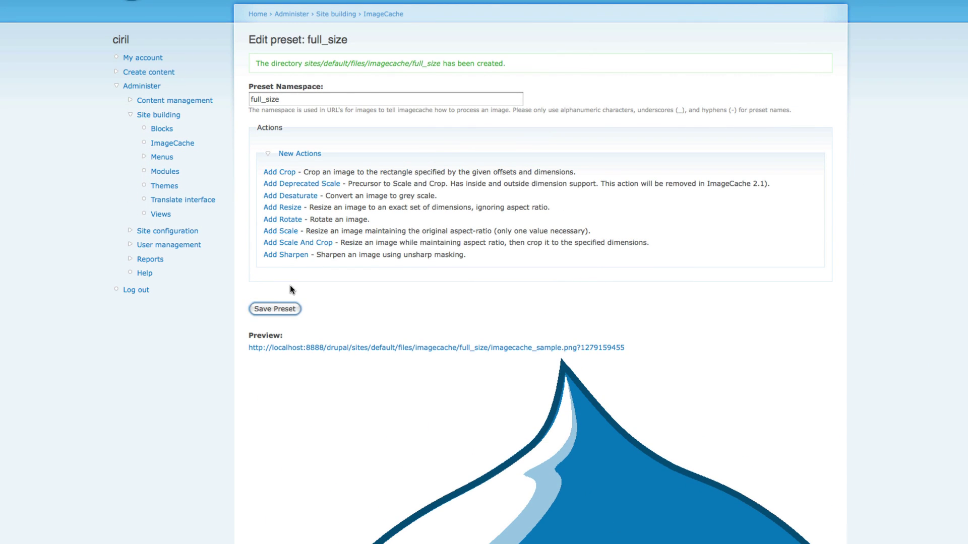
pyautogui.click(379, 14)
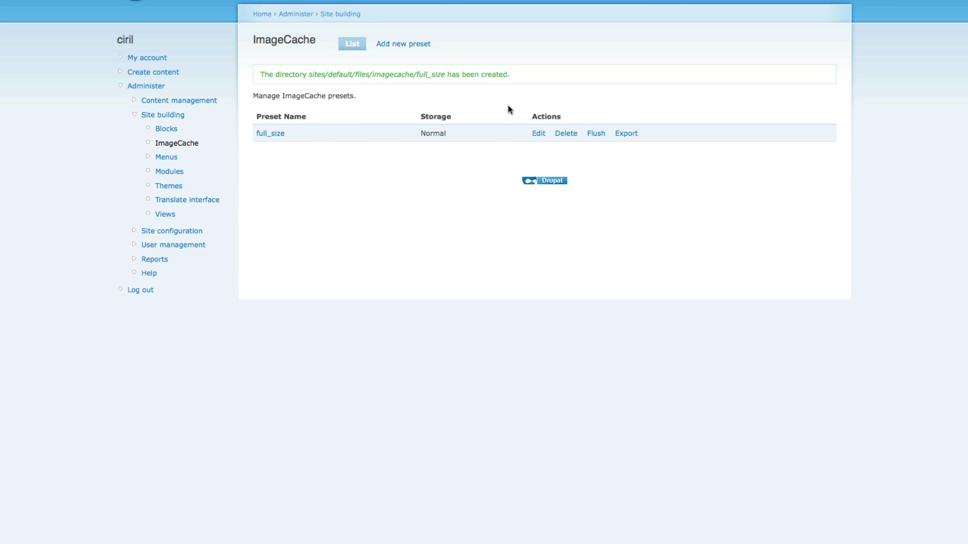
# Create a new ImageCache preset named thumb_image.
pyautogui.click(416, 49)
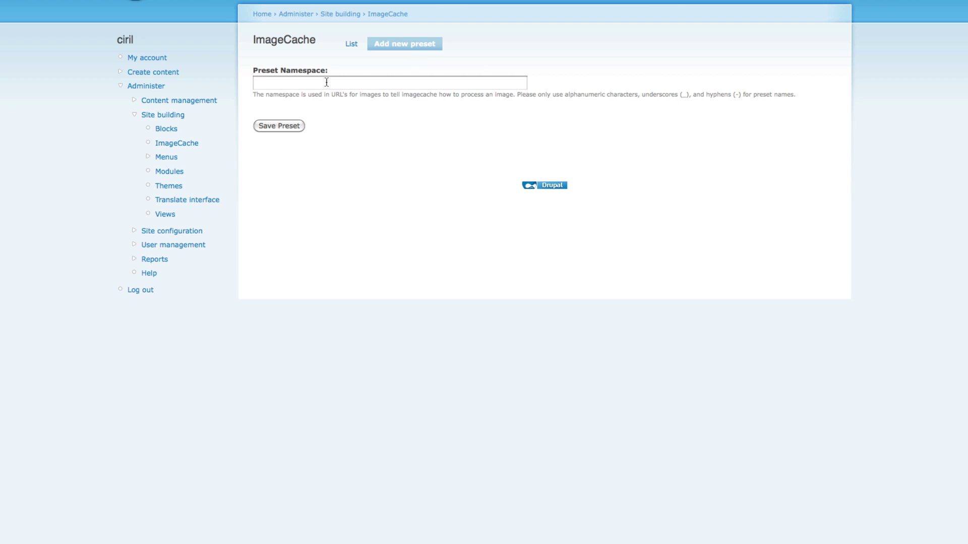
pyautogui.click(327, 82)
pyautogui.write('thu')
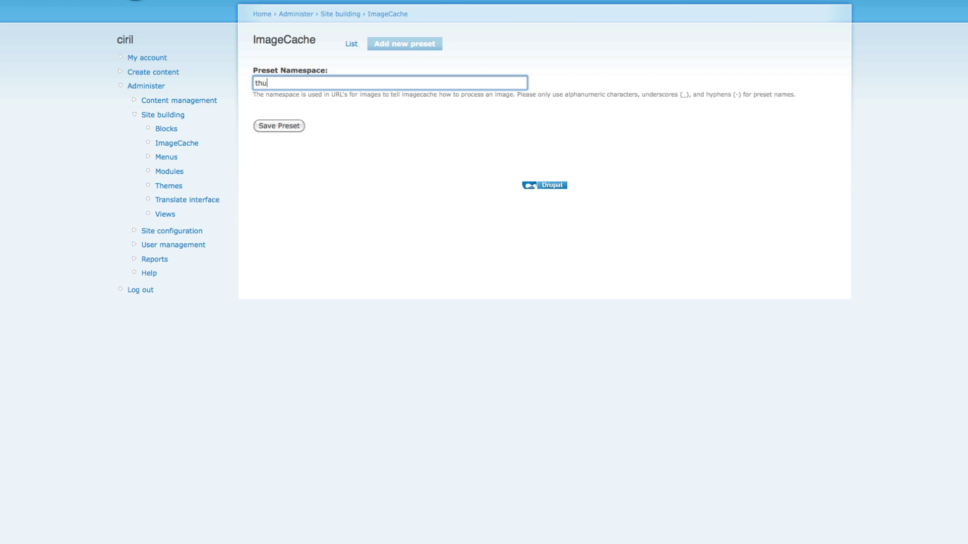
pyautogui.write('mb_image')
pyautogui.click(283, 126)
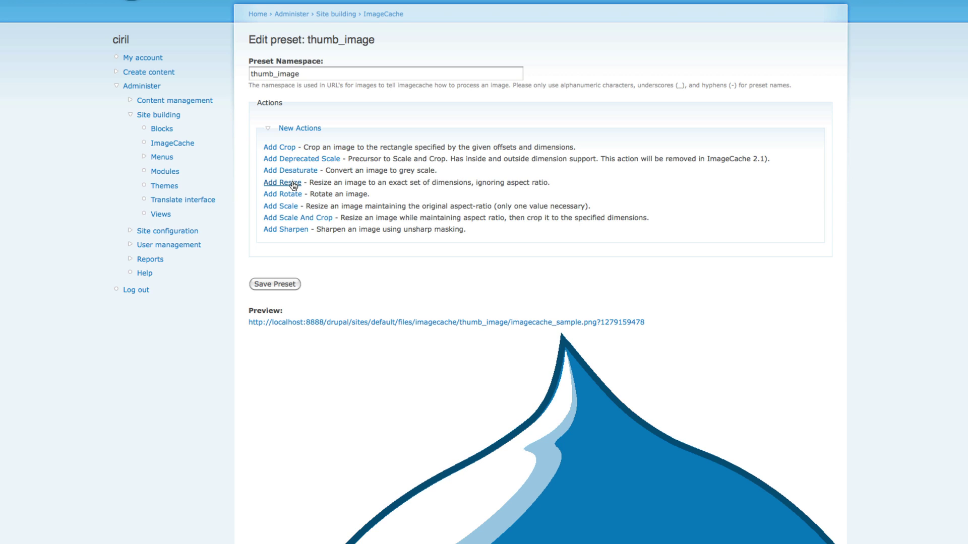
# Add a Resize action of 5% width and 5% height to thumb_image and save it.
pyautogui.click(293, 185)
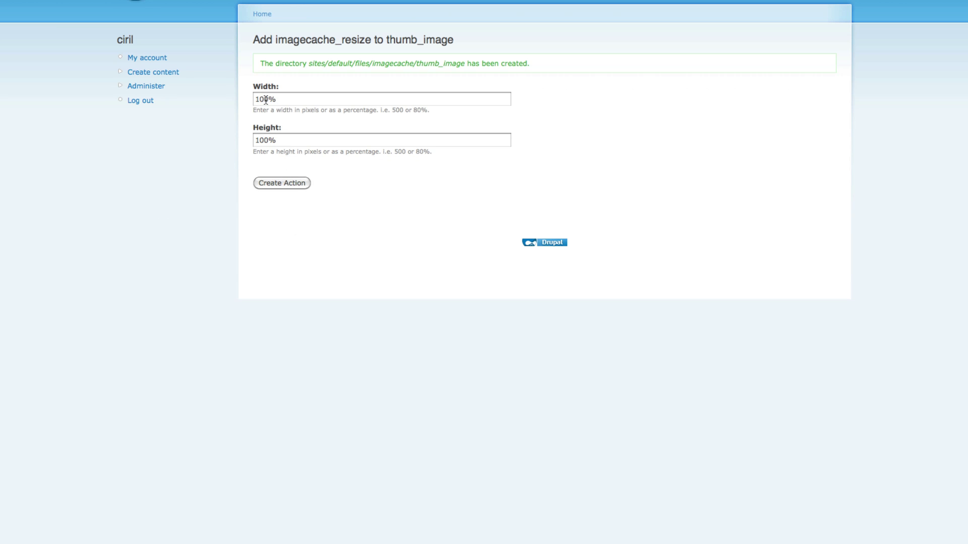
pyautogui.click(267, 99)
pyautogui.moveTo(267, 100); pyautogui.dragTo(194, 104)
pyautogui.write('5')
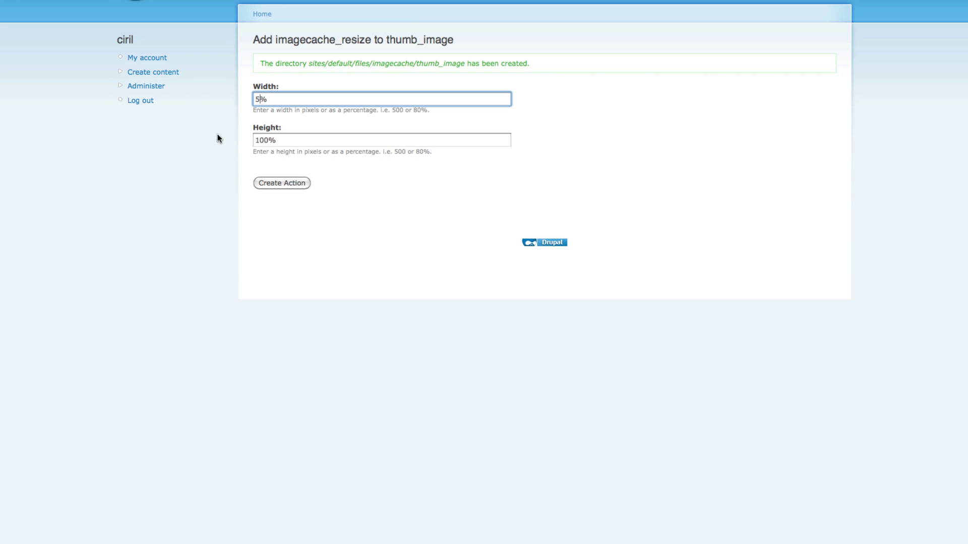
pyautogui.moveTo(267, 140); pyautogui.dragTo(220, 141)
pyautogui.write('5')
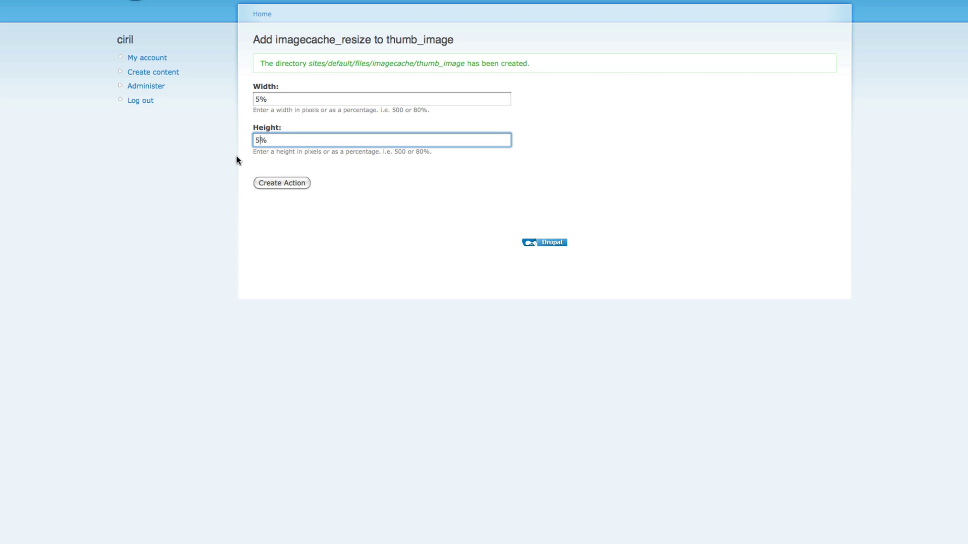
pyautogui.click(282, 180)
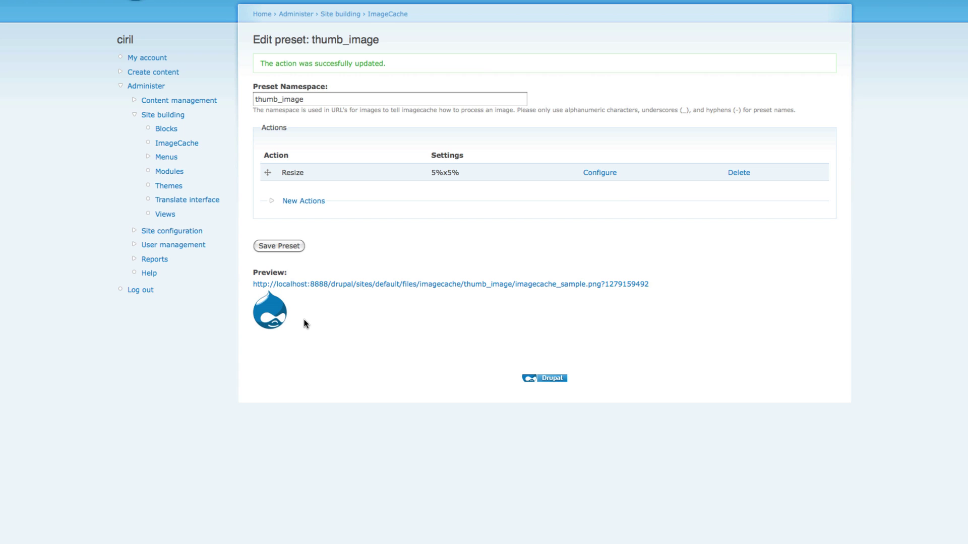
pyautogui.click(290, 248)
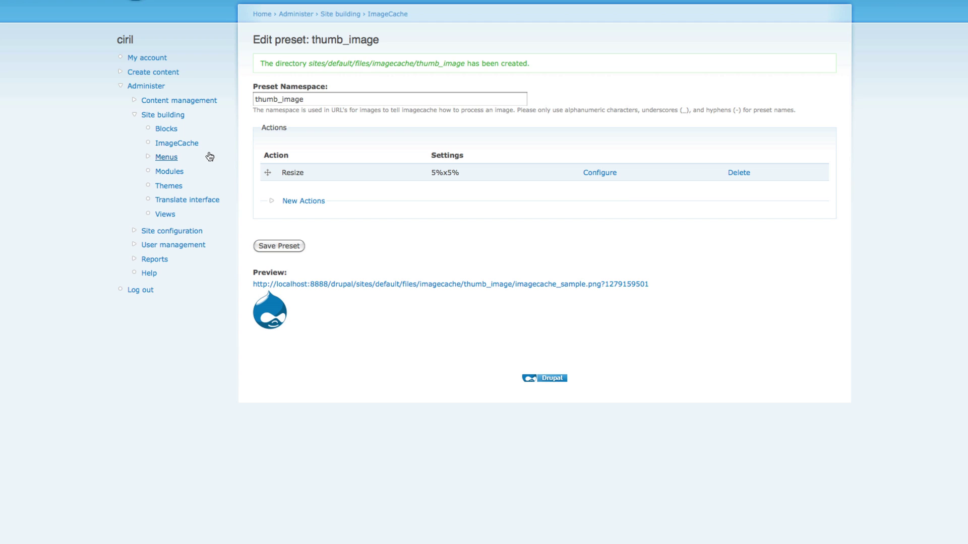
pyautogui.click(159, 90)
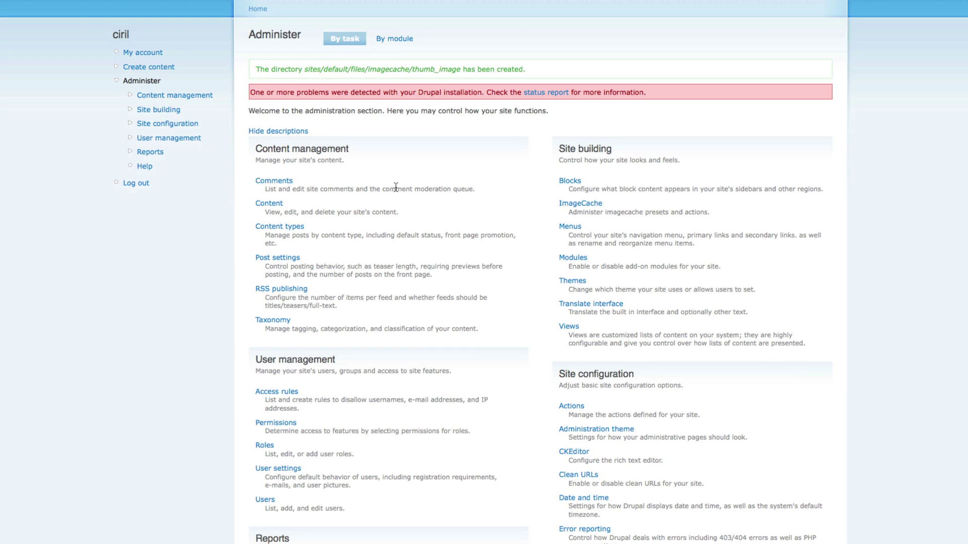
# Start a new Featured Slider item titled 'Slider one'.
pyautogui.click(273, 204)
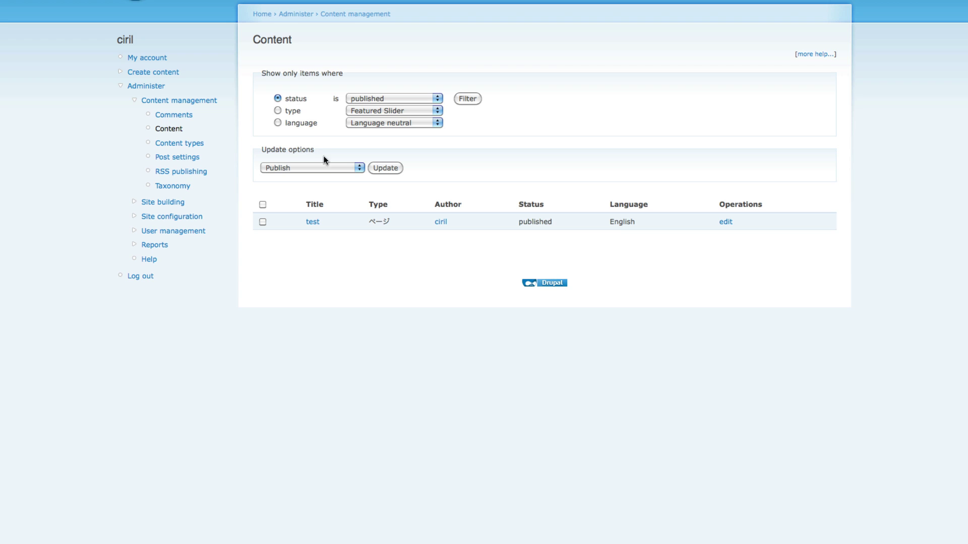
pyautogui.click(158, 76)
pyautogui.click(303, 59)
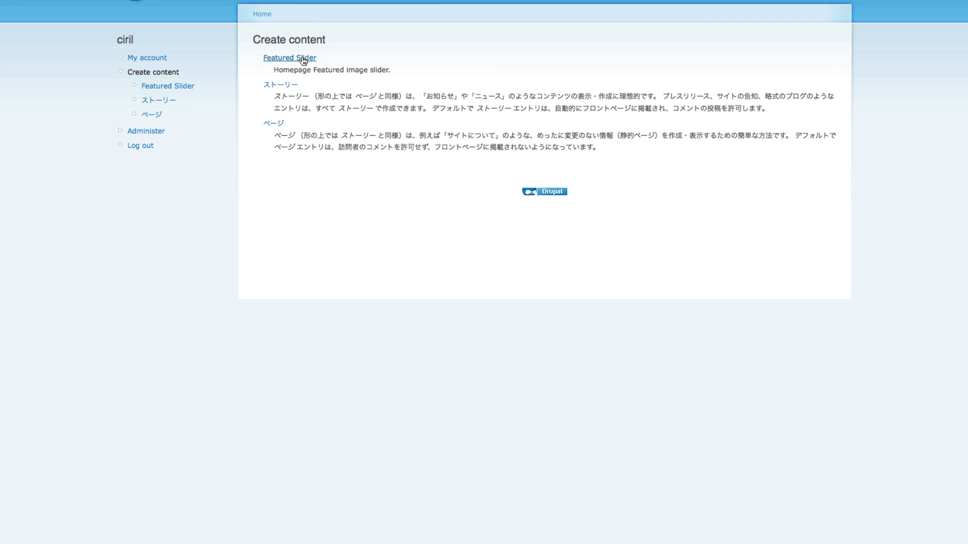
pyautogui.click(282, 203)
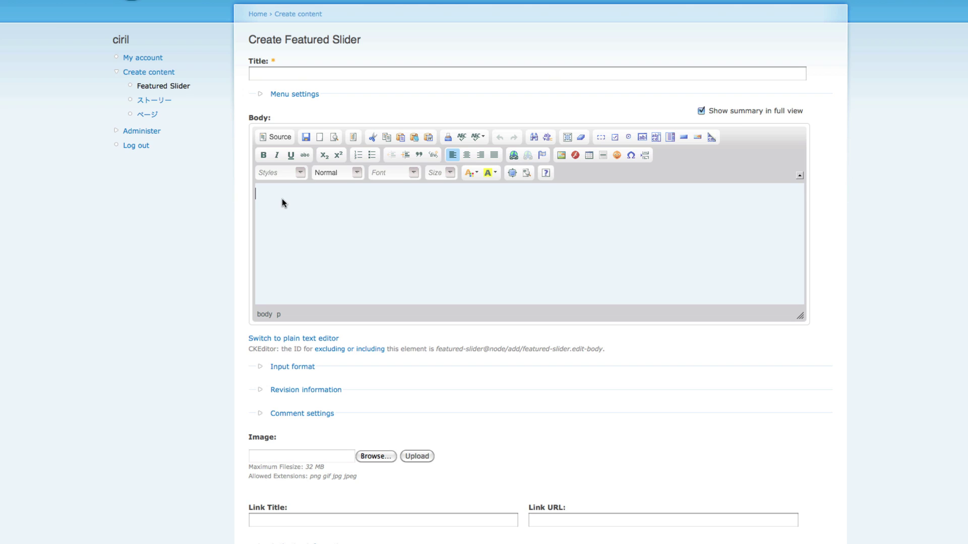
pyautogui.click(290, 73)
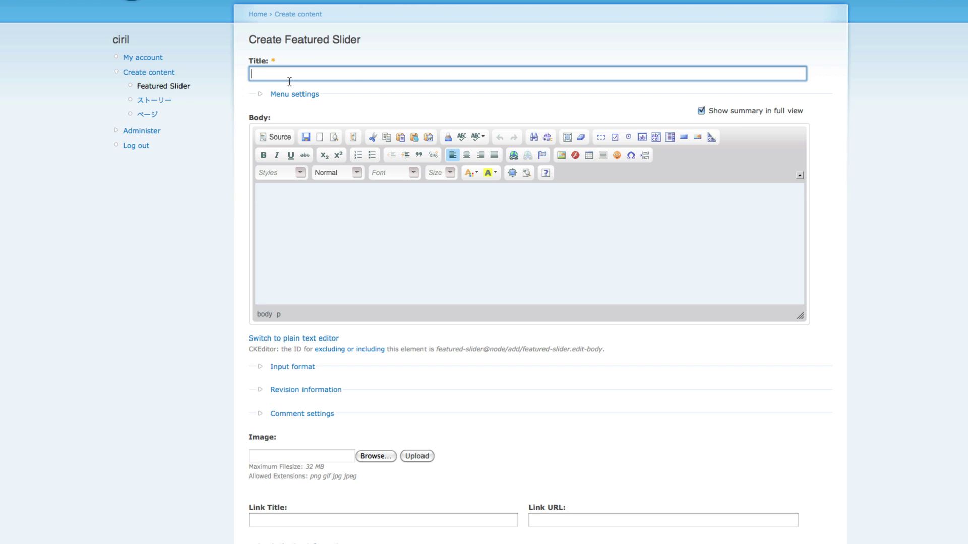
pyautogui.write('Slider one')
# Set the body input format to Full HTML and begin choosing the slide image.
pyautogui.scroll(-2, 328, 200)
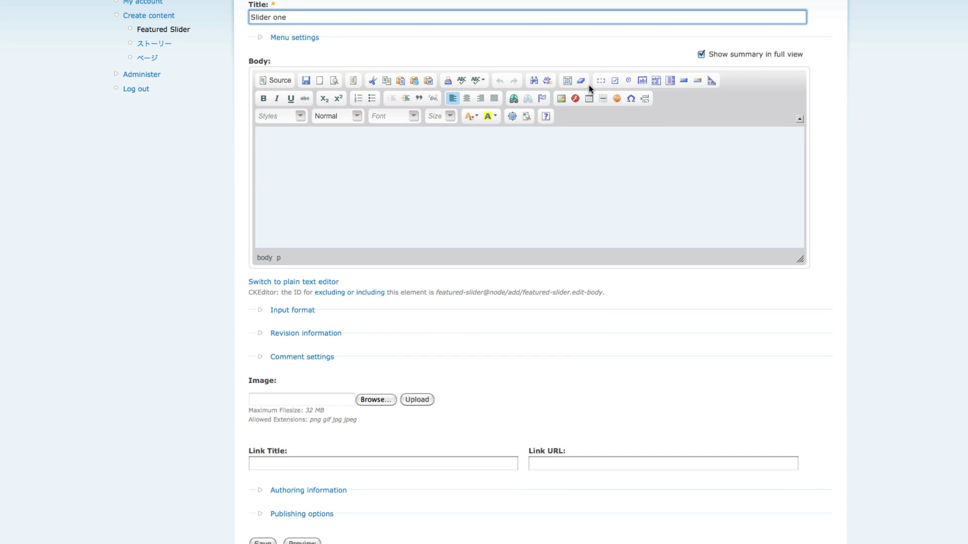
pyautogui.scroll(-1, 506, 172)
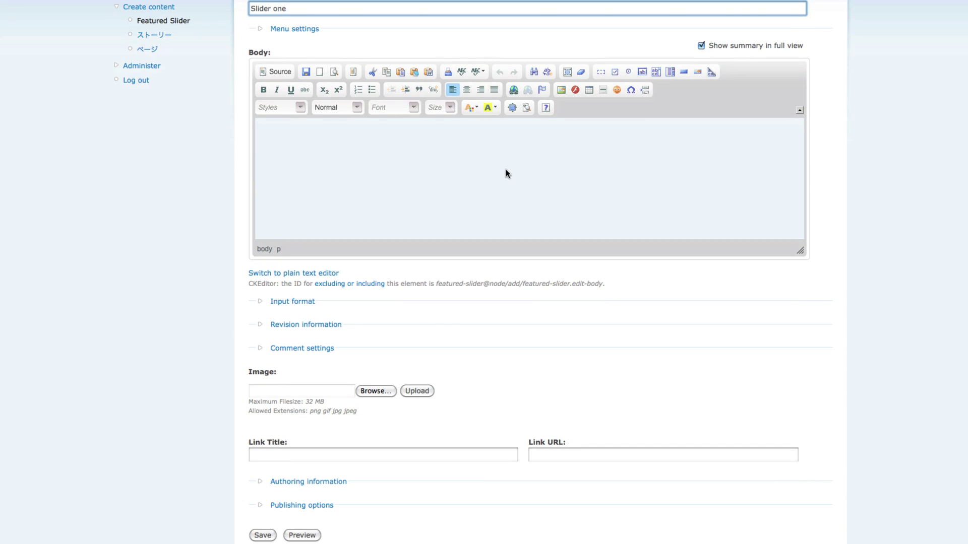
pyautogui.click(266, 302)
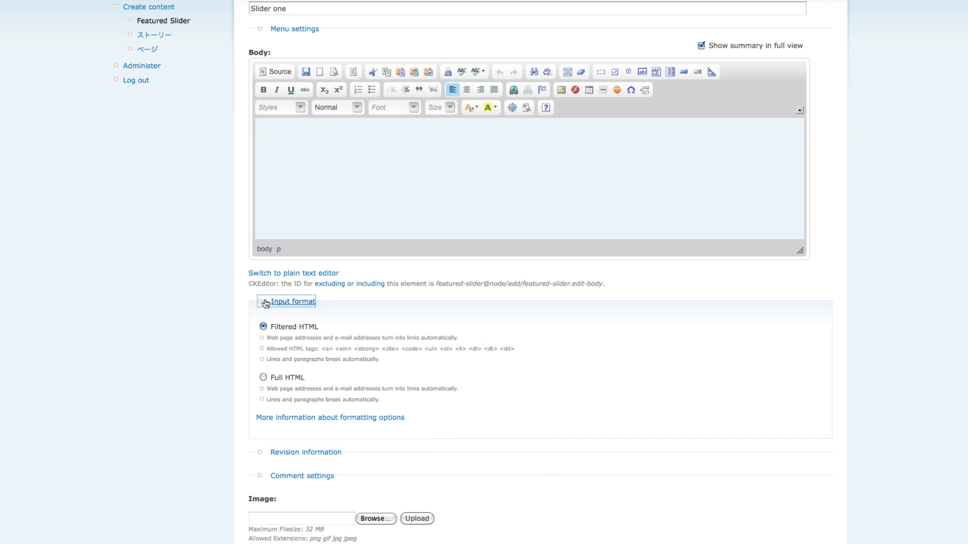
pyautogui.click(263, 377)
pyautogui.click(265, 303)
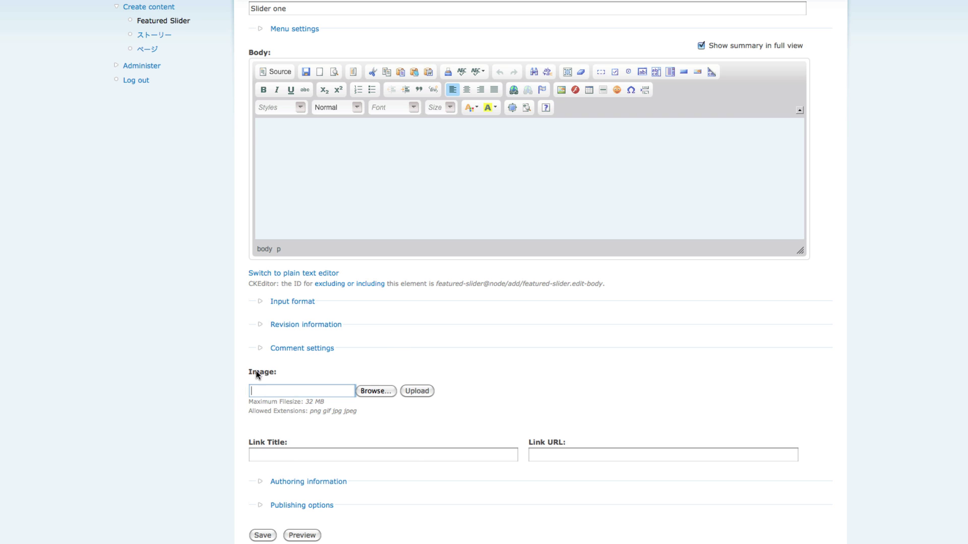
pyautogui.click(308, 455)
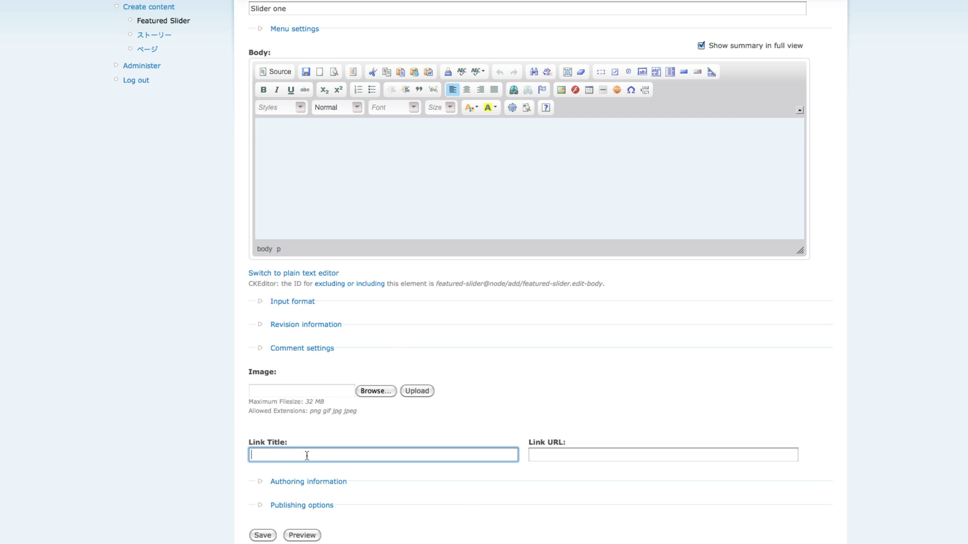
pyautogui.click(344, 391)
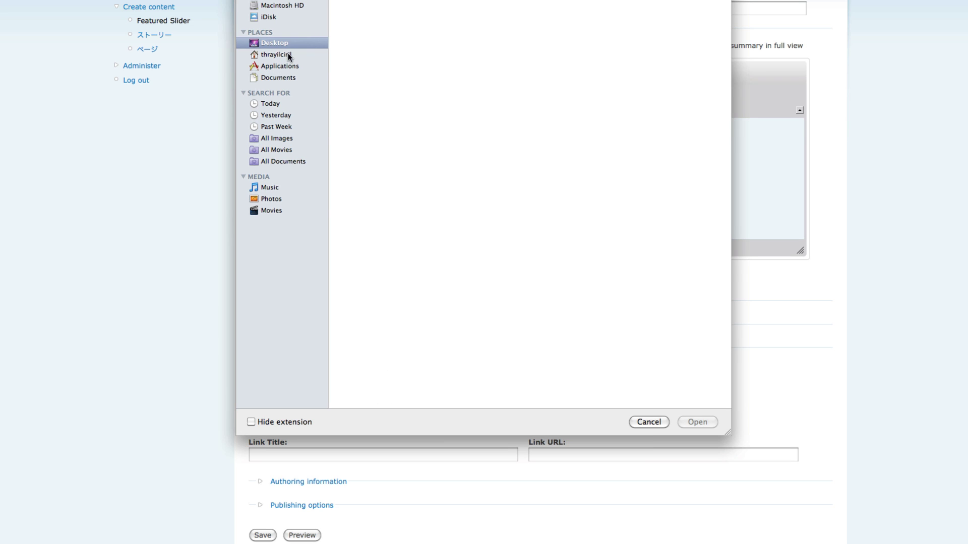
# Pick cross-browser-compatible.jpg from the Documents icons folder and upload it as the slide image.
pyautogui.click(279, 77)
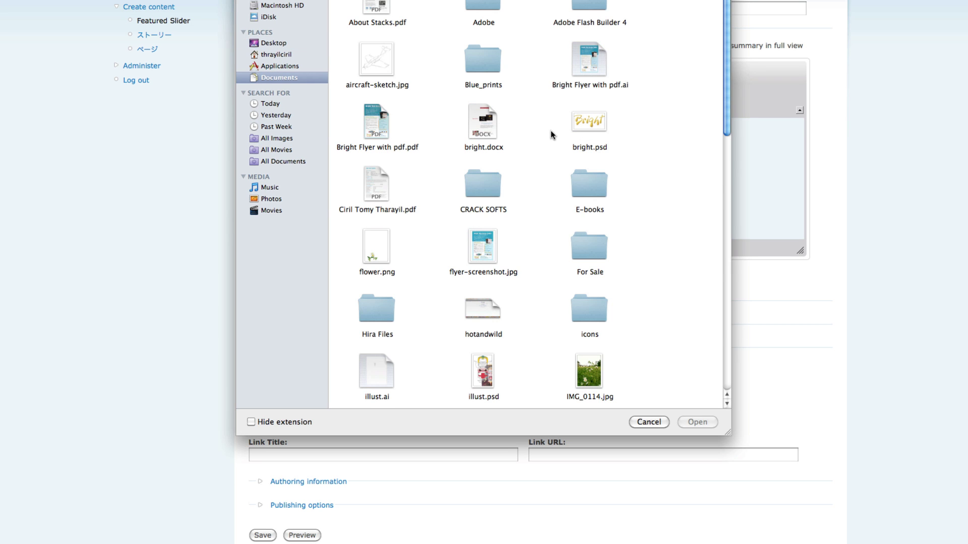
pyautogui.scroll(-10, 553, 132)
pyautogui.scroll(5, 555, 133)
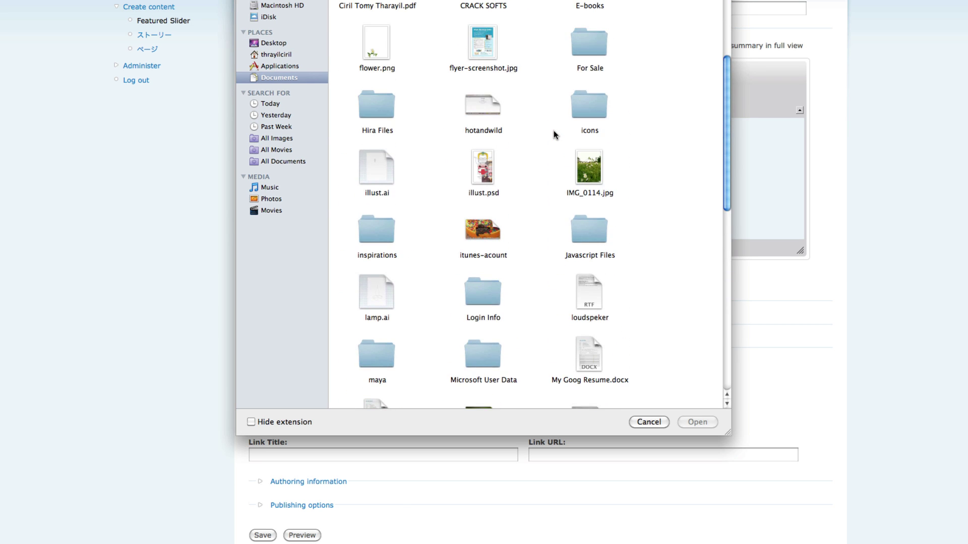
pyautogui.doubleClick(581, 137)
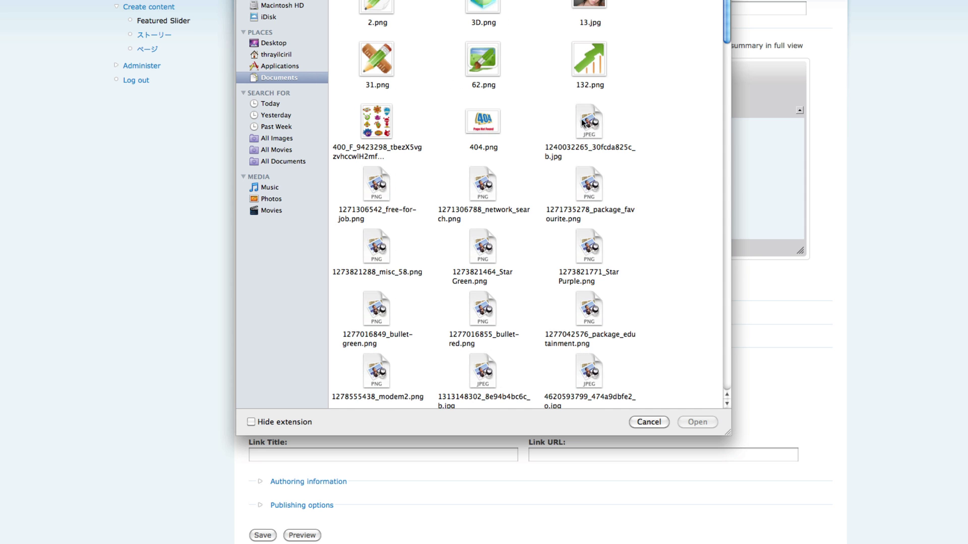
pyautogui.scroll(-5, 580, 116)
pyautogui.scroll(-10, 579, 118)
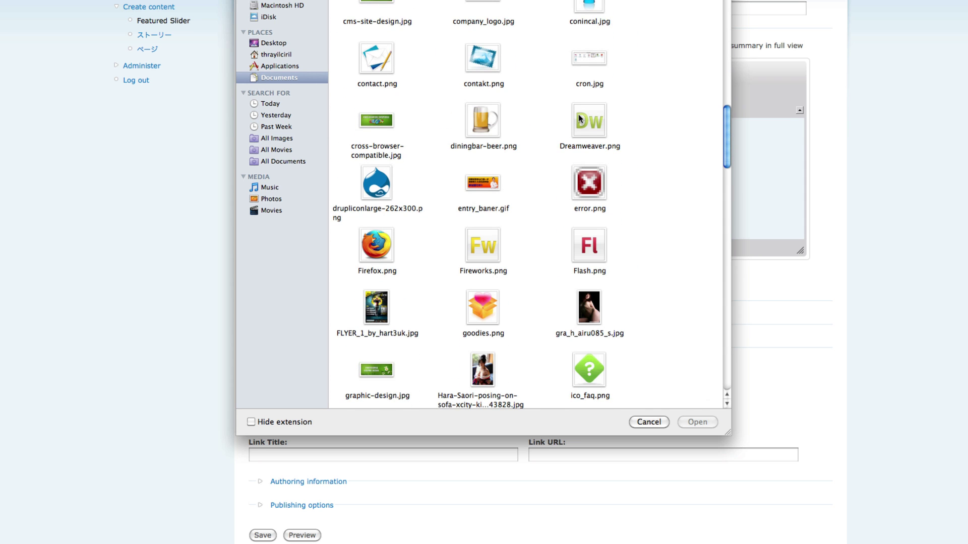
pyautogui.click(389, 126)
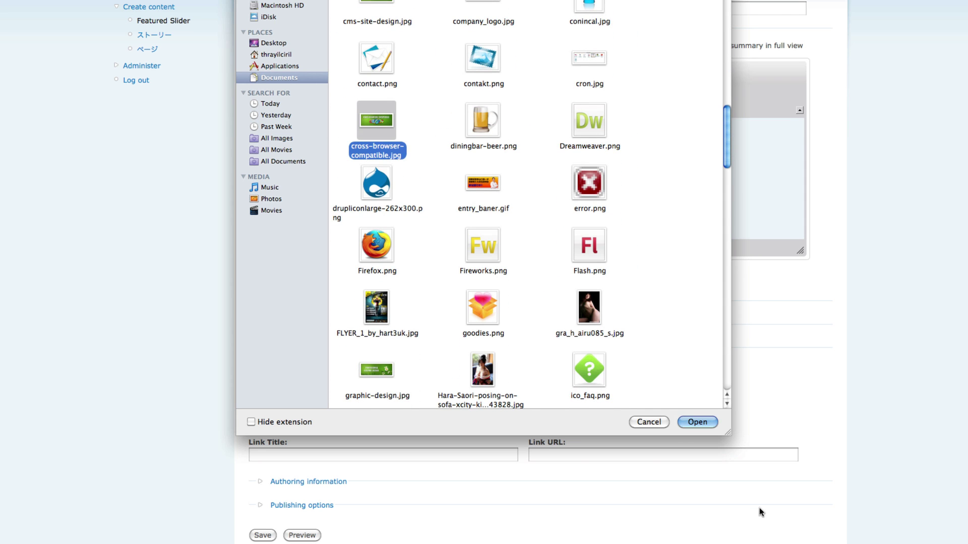
pyautogui.click(705, 424)
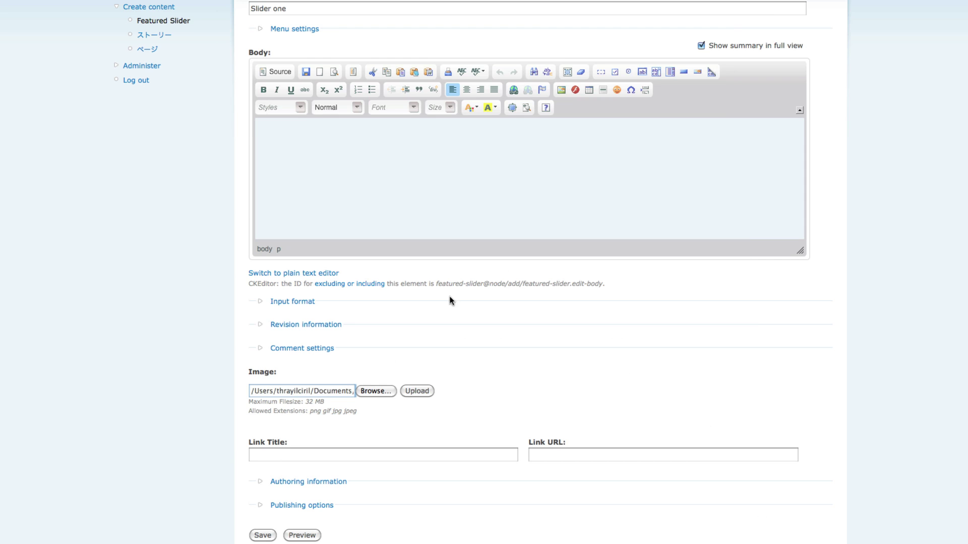
pyautogui.click(416, 392)
pyautogui.scroll(-1, 415, 392)
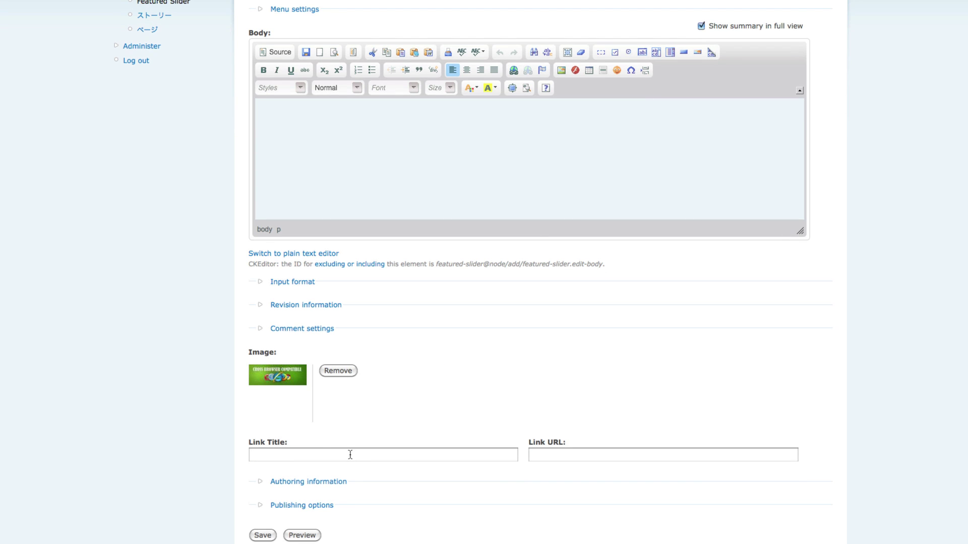
# Save Slider one with Promoted to front page unticked.
pyautogui.click(329, 454)
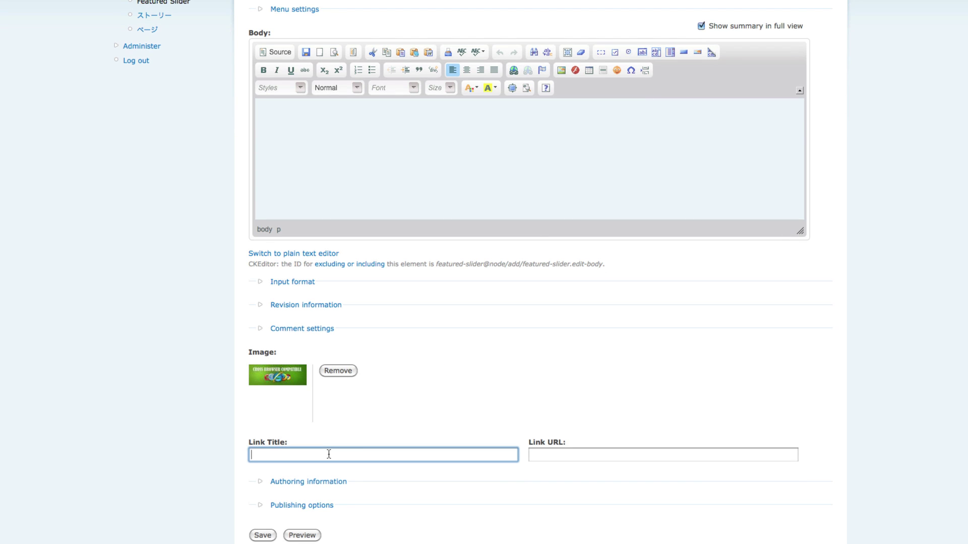
pyautogui.click(684, 459)
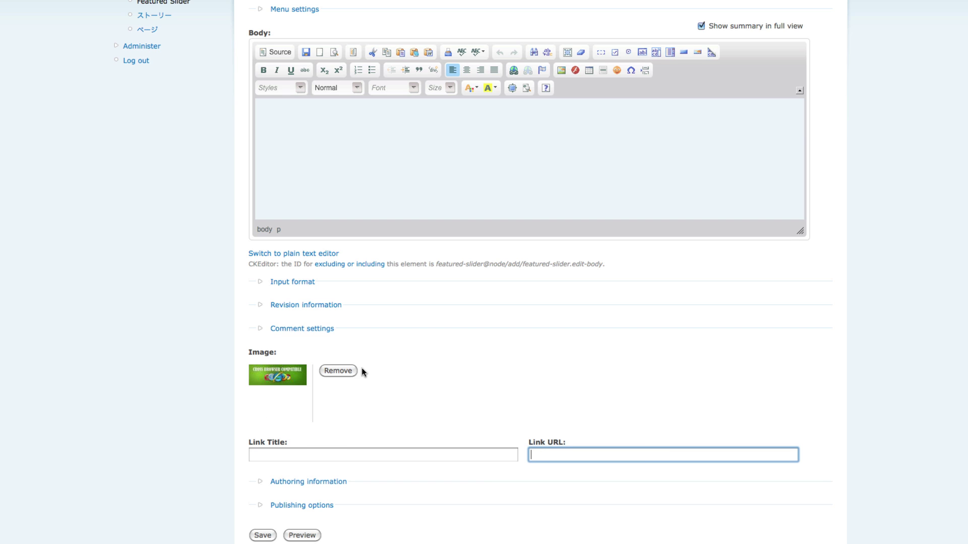
pyautogui.click(303, 455)
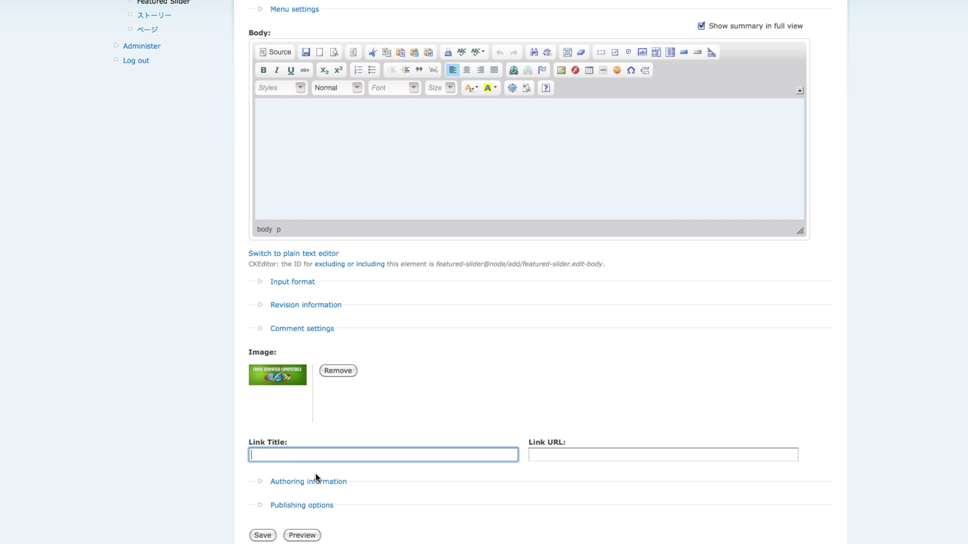
pyautogui.click(263, 507)
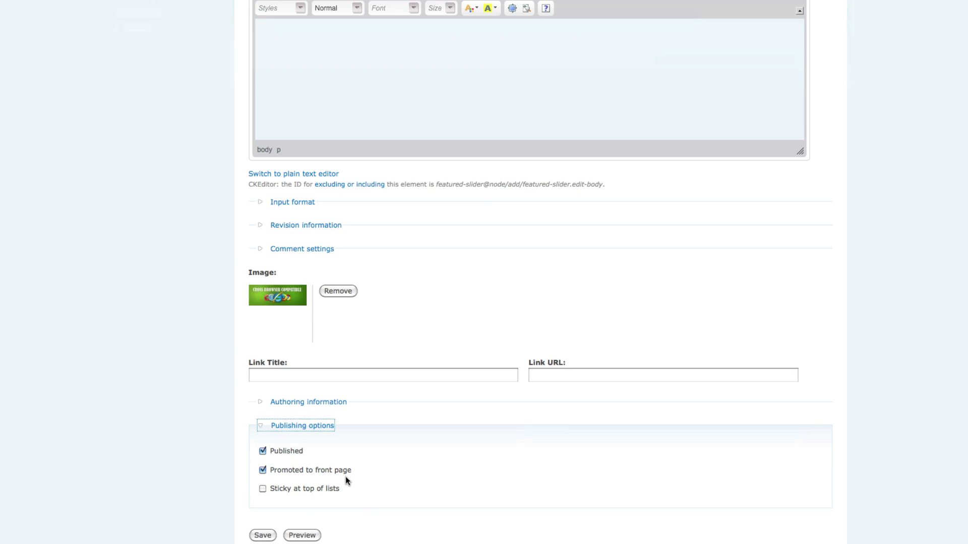
pyautogui.click(263, 471)
pyautogui.click(263, 536)
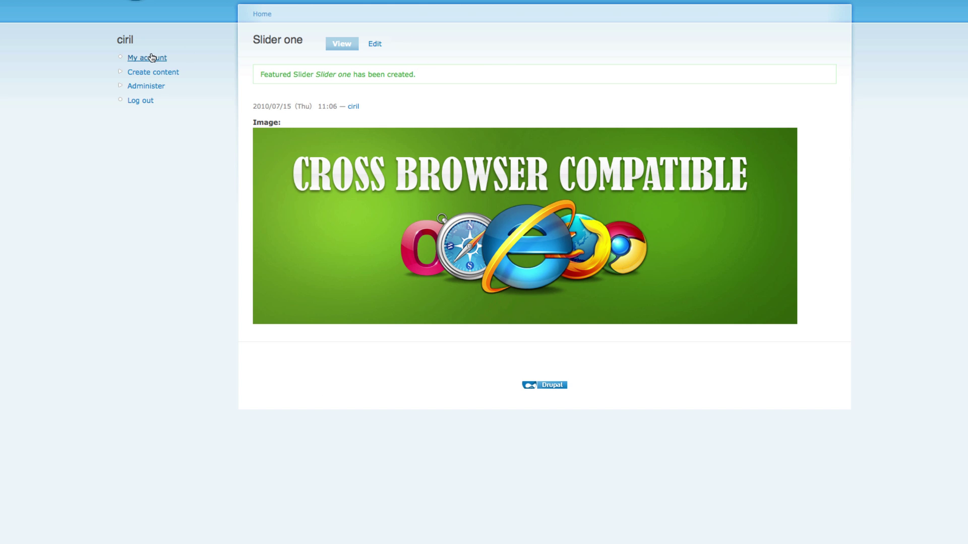
pyautogui.click(152, 73)
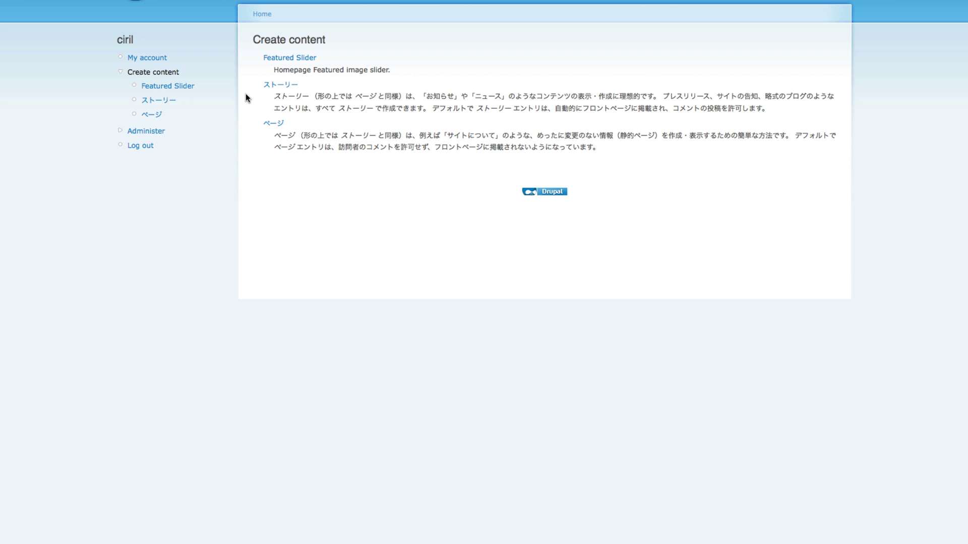
# Start a Featured Slider item titled 'slider two' and upload seo.jpg as its image.
pyautogui.click(278, 58)
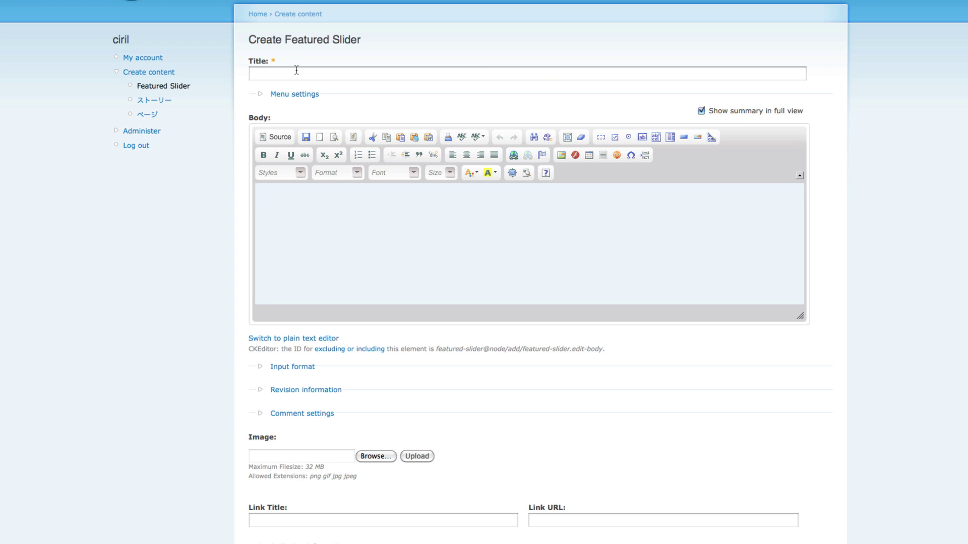
pyautogui.click(296, 69)
pyautogui.write('slider ')
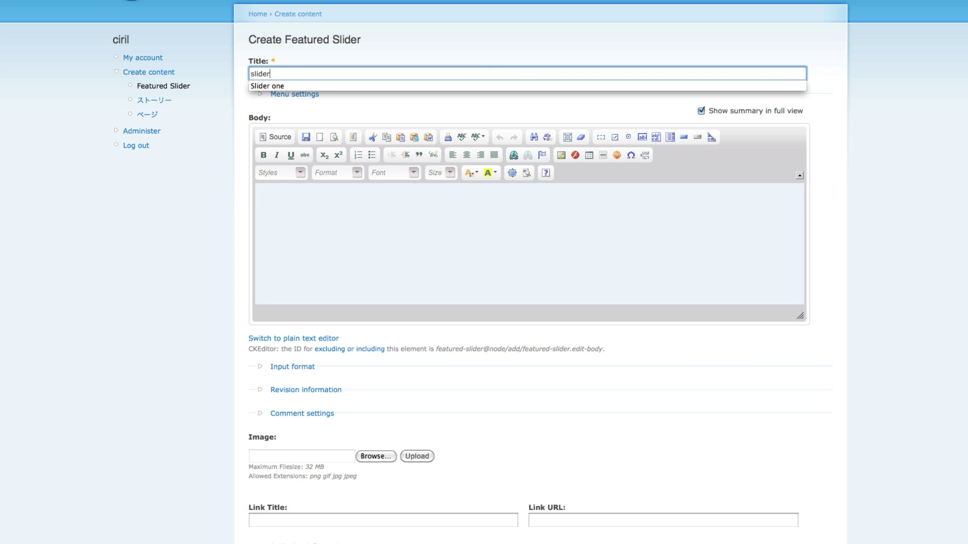
pyautogui.write('two')
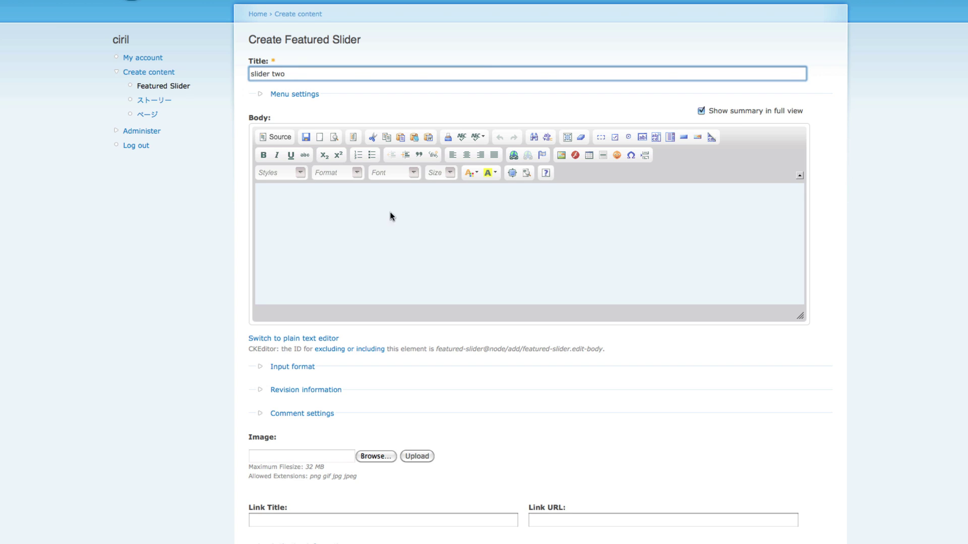
pyautogui.click(373, 456)
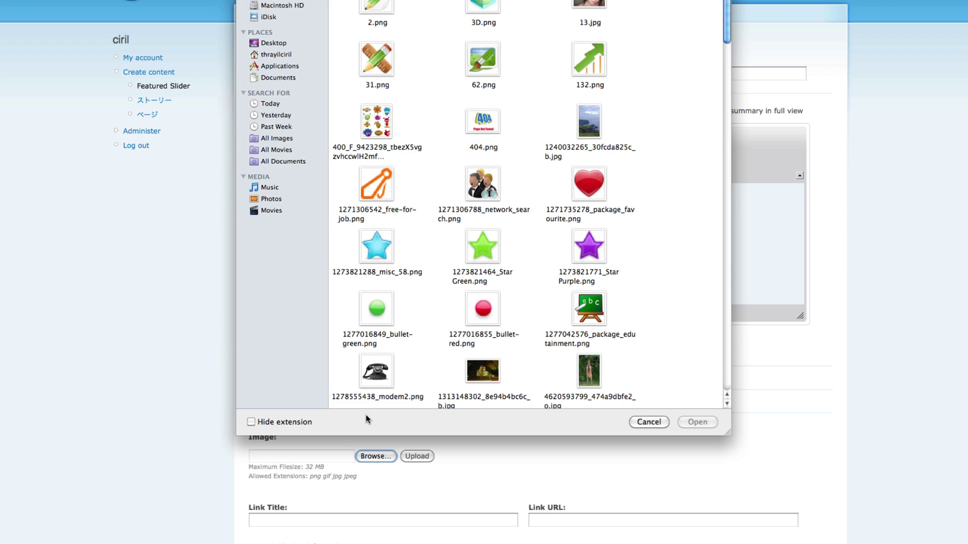
pyautogui.scroll(-15, 612, 123)
pyautogui.scroll(5, 612, 123)
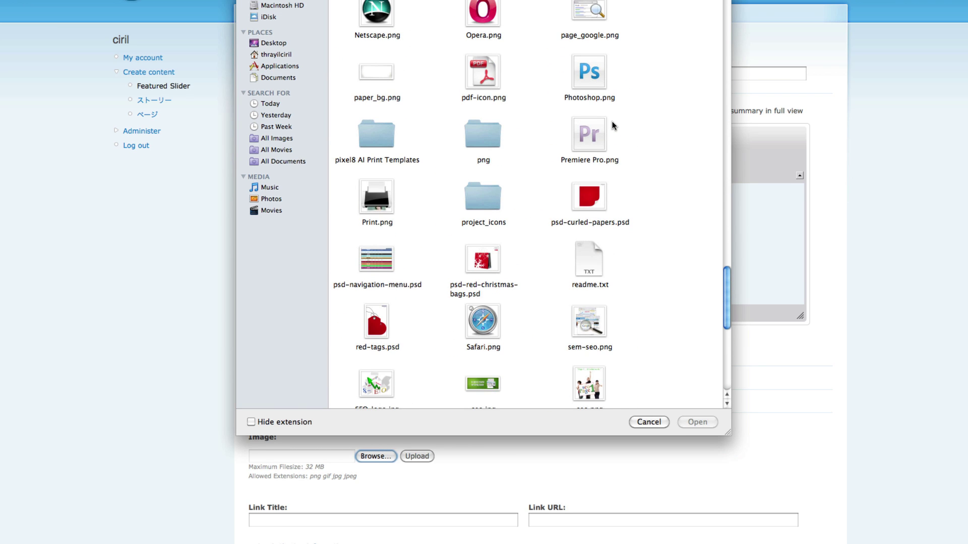
pyautogui.scroll(-3, 612, 123)
pyautogui.click(481, 197)
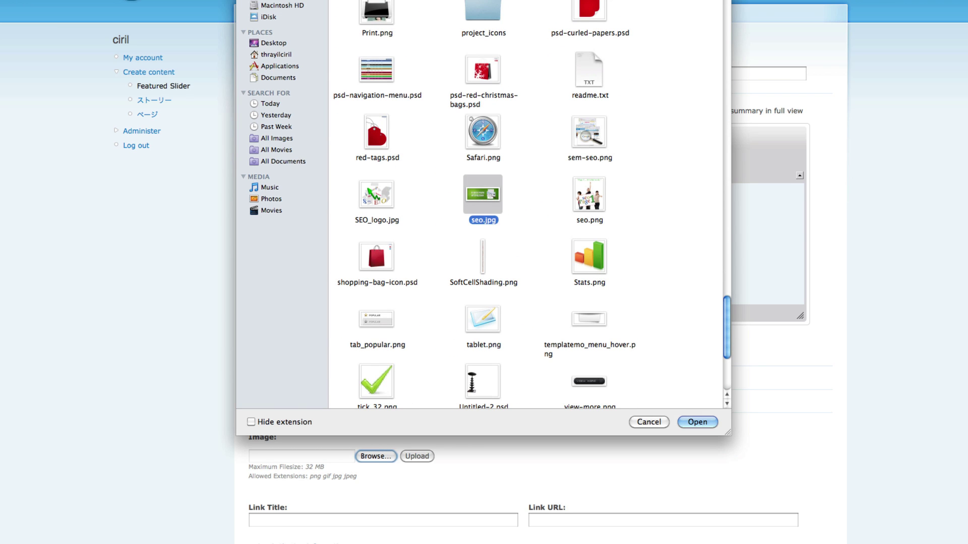
pyautogui.click(698, 422)
pyautogui.scroll(-3, 555, 403)
pyautogui.click(428, 391)
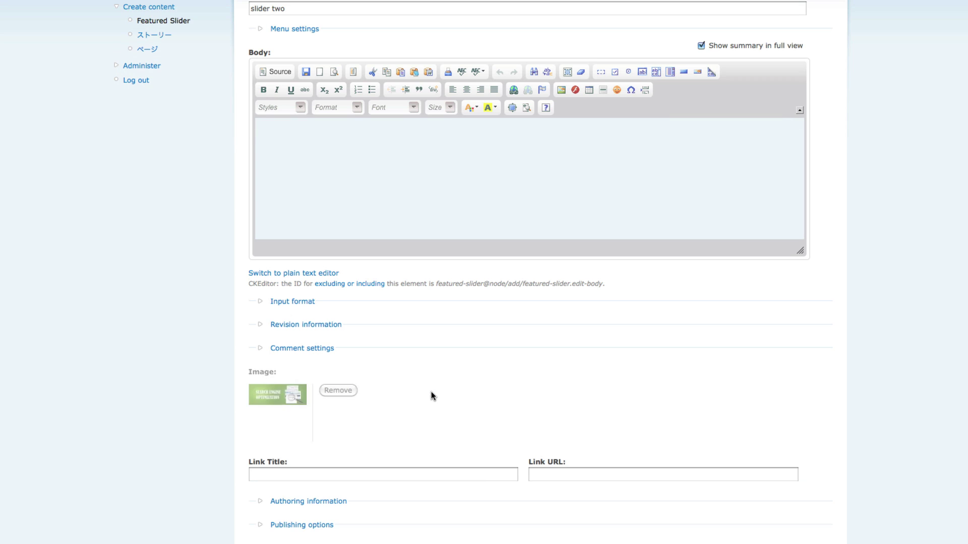
# Set slider two's input format to Full HTML, untick front-page promotion, and save it.
pyautogui.click(273, 302)
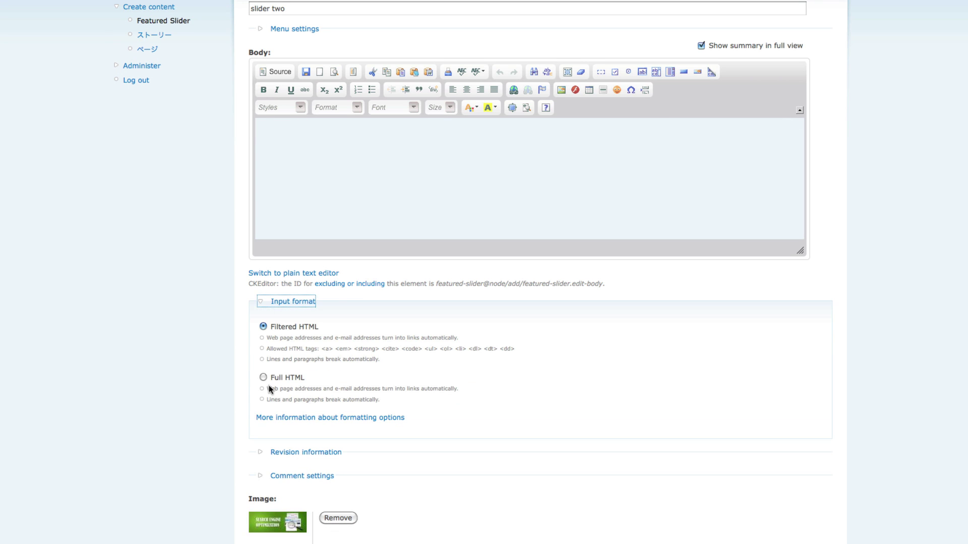
pyautogui.click(268, 377)
pyautogui.click(275, 302)
pyautogui.scroll(-3, 272, 388)
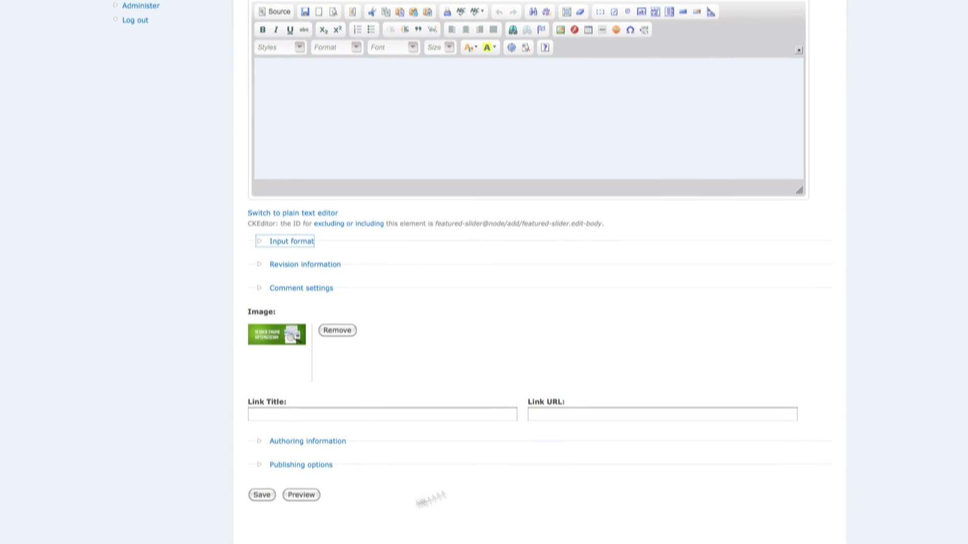
pyautogui.click(271, 397)
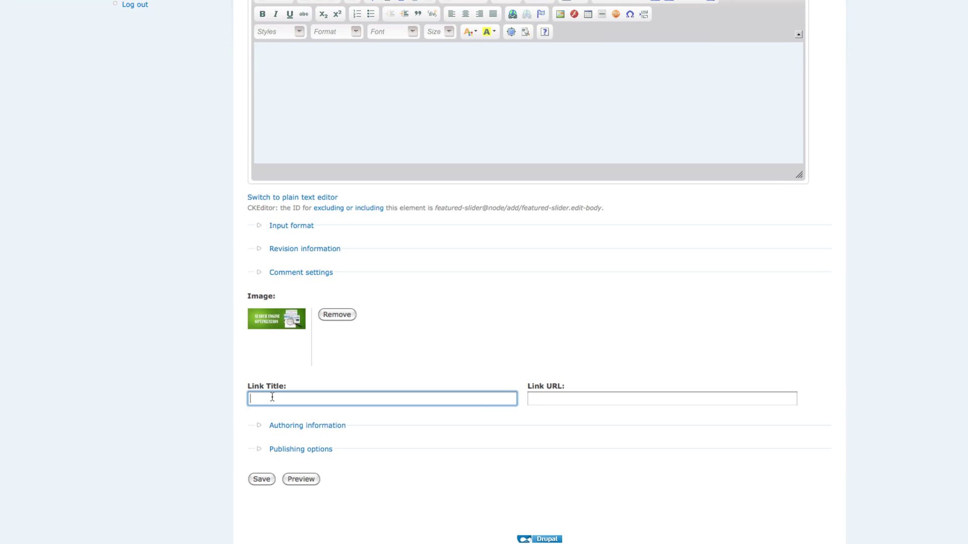
pyautogui.click(258, 450)
pyautogui.click(261, 494)
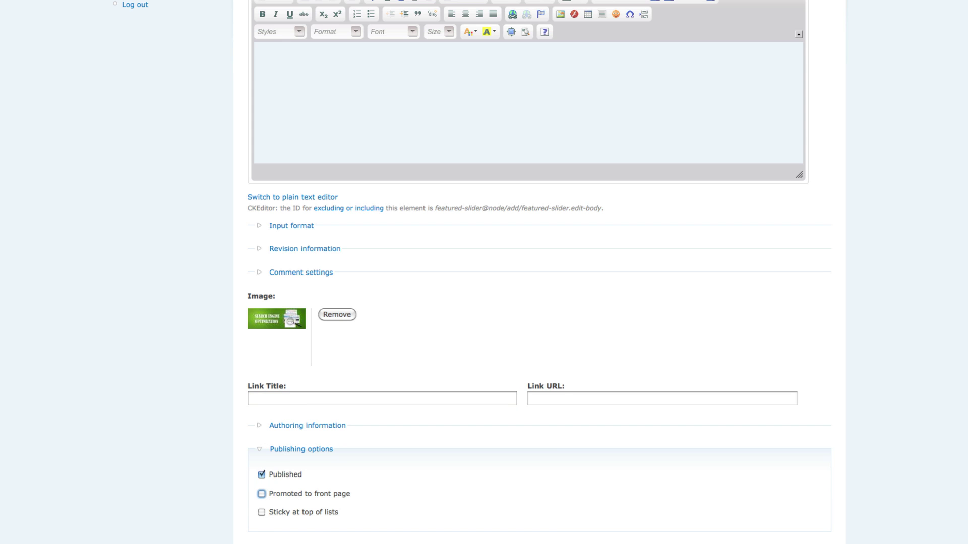
pyautogui.scroll(-3, 328, 481)
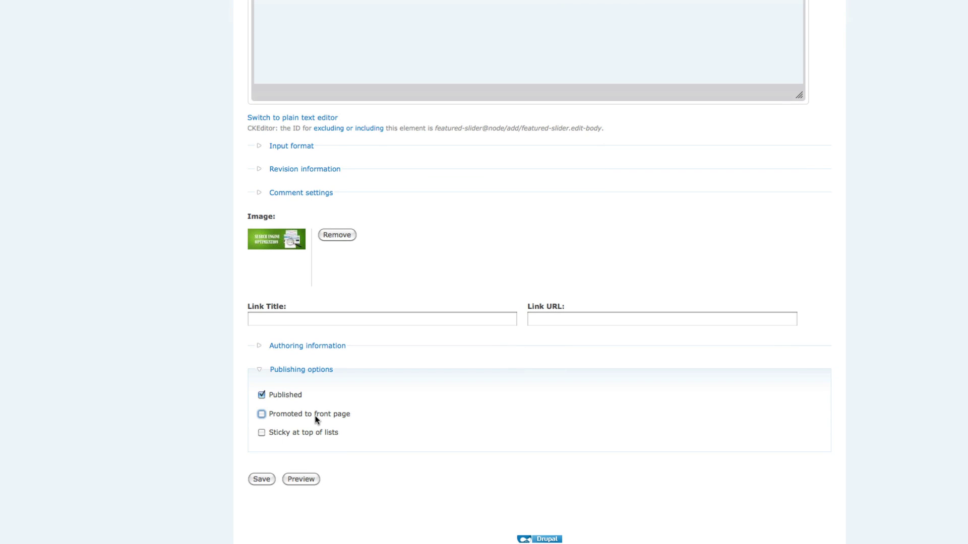
pyautogui.click(264, 479)
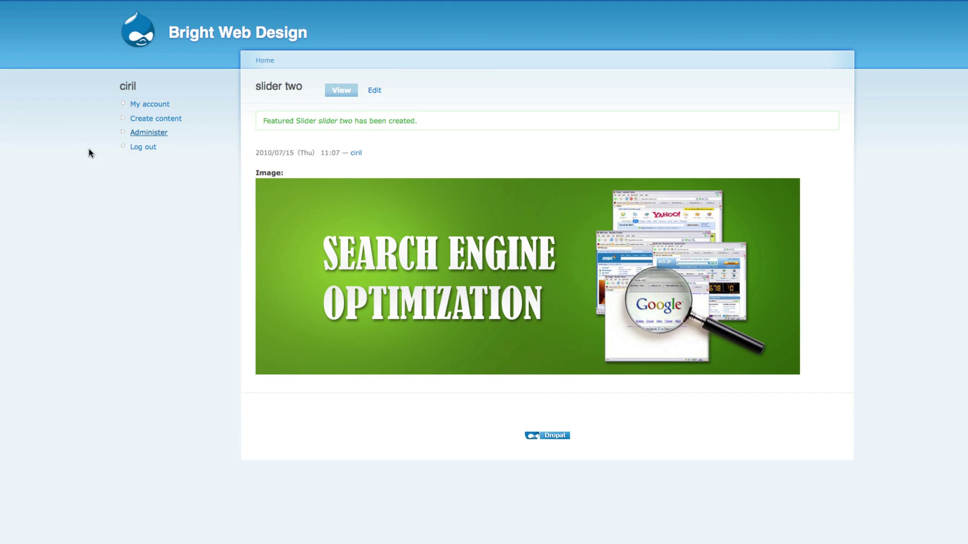
# Open the Views list under Site building from the Administer page.
pyautogui.click(149, 133)
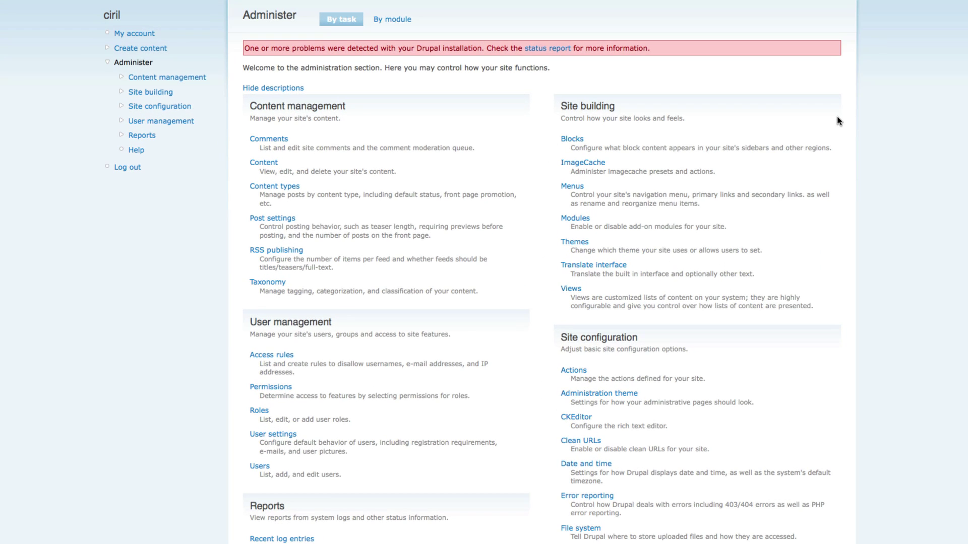
pyautogui.scroll(-1, 838, 121)
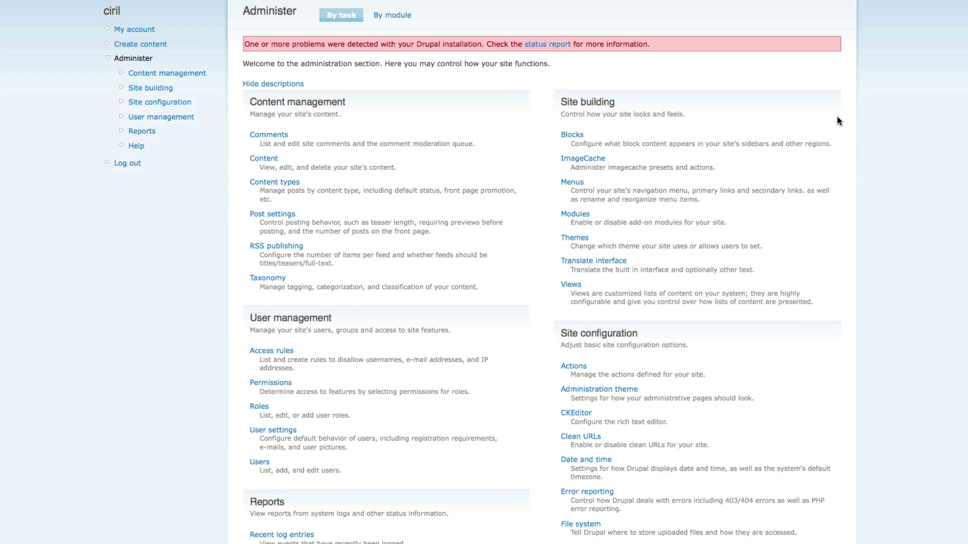
pyautogui.scroll(-3, 839, 121)
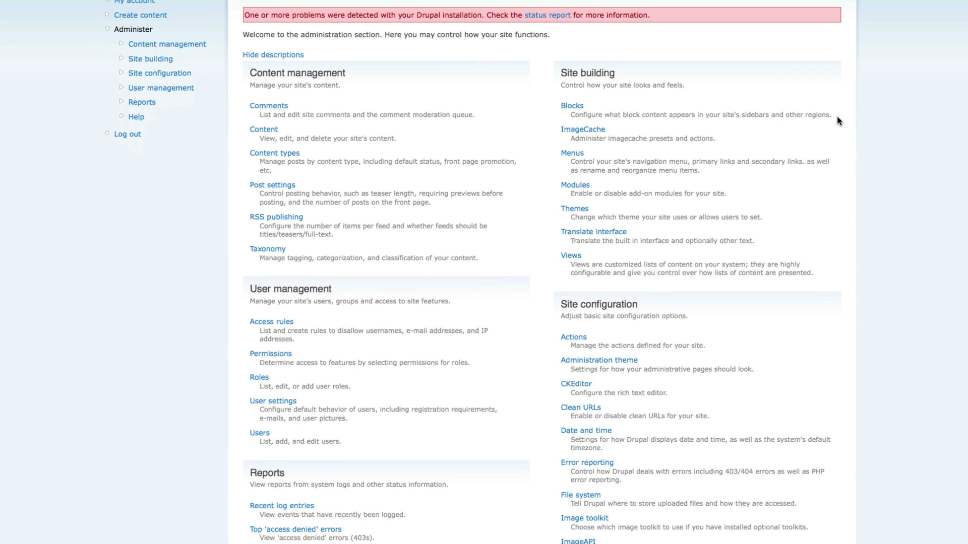
pyautogui.scroll(-2, 838, 121)
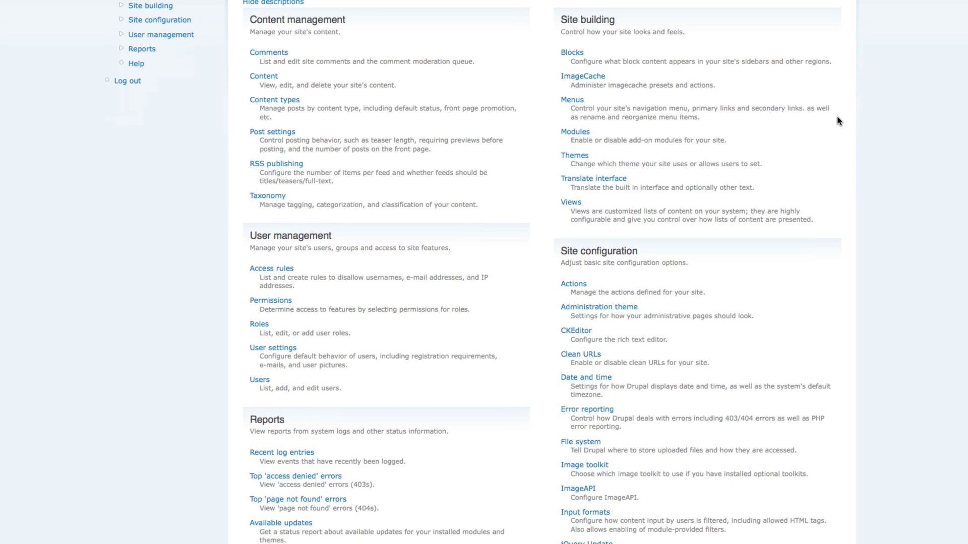
pyautogui.click(572, 203)
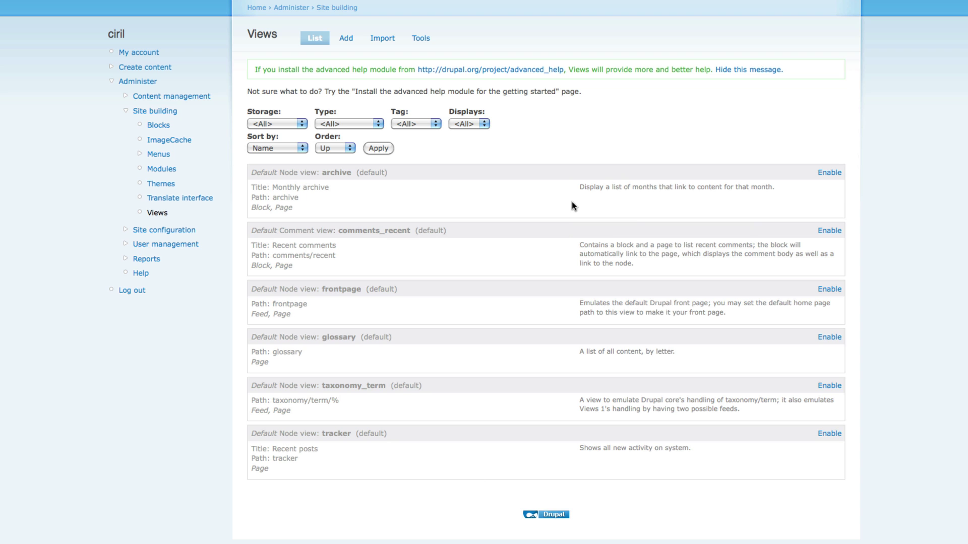
# Start a new view named featured_slider with the description Slider Views.
pyautogui.click(347, 44)
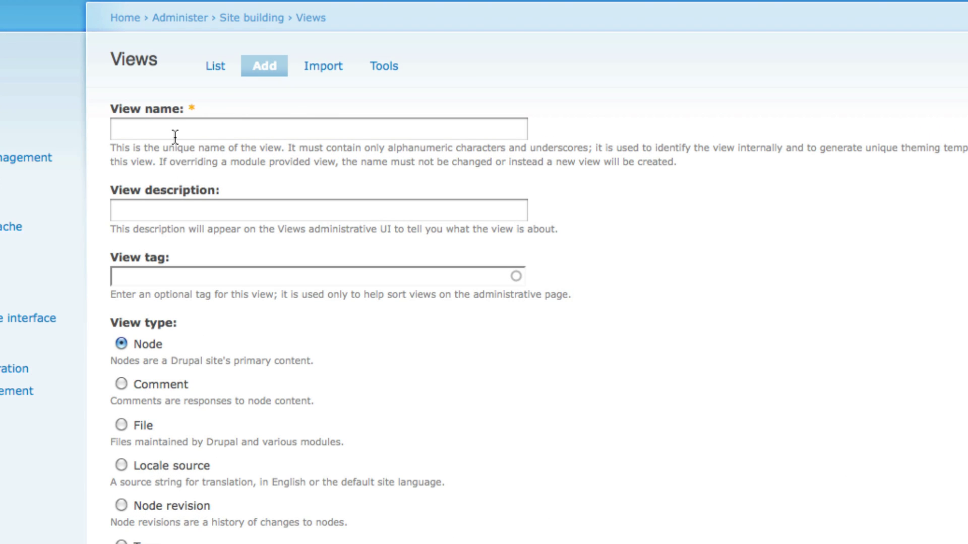
pyautogui.click(289, 82)
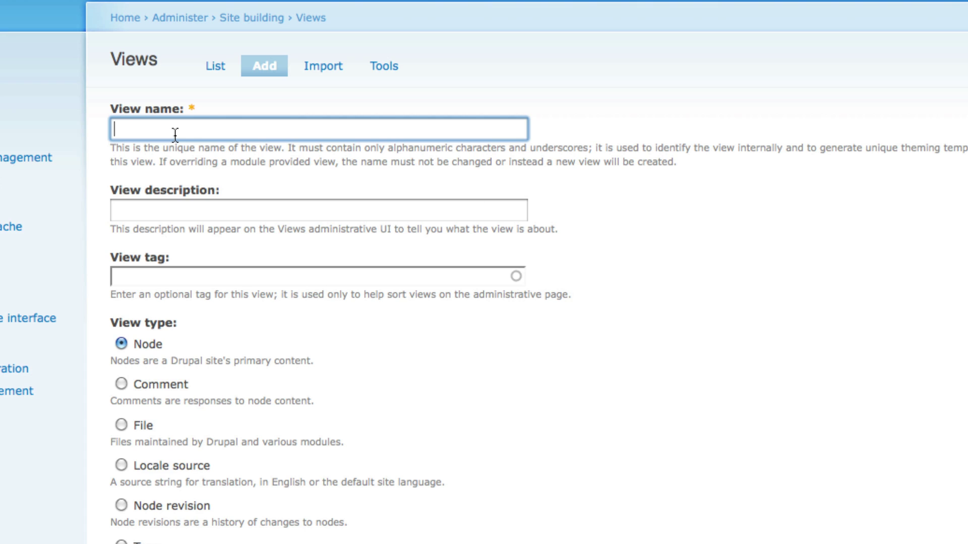
pyautogui.write('f')
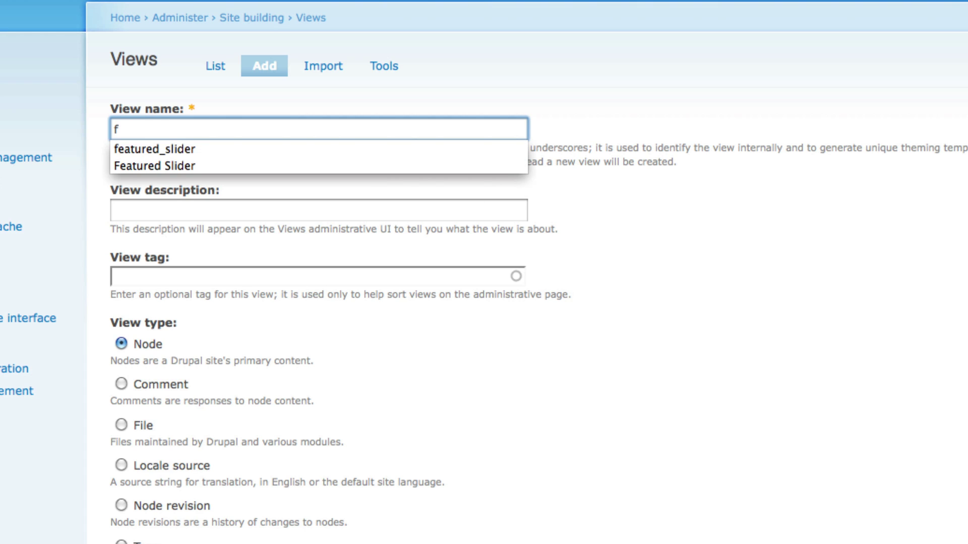
pyautogui.click(168, 149)
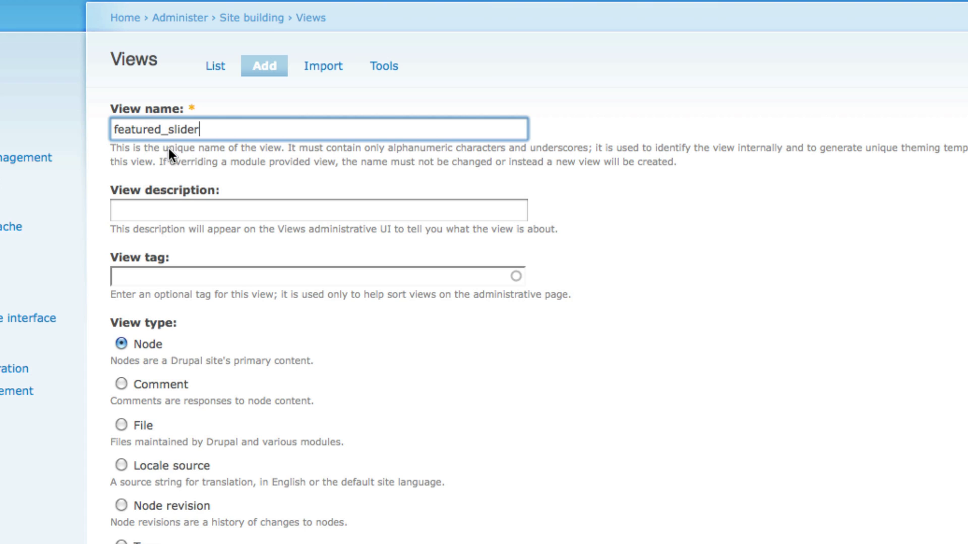
pyautogui.click(233, 135)
pyautogui.press('super+a')
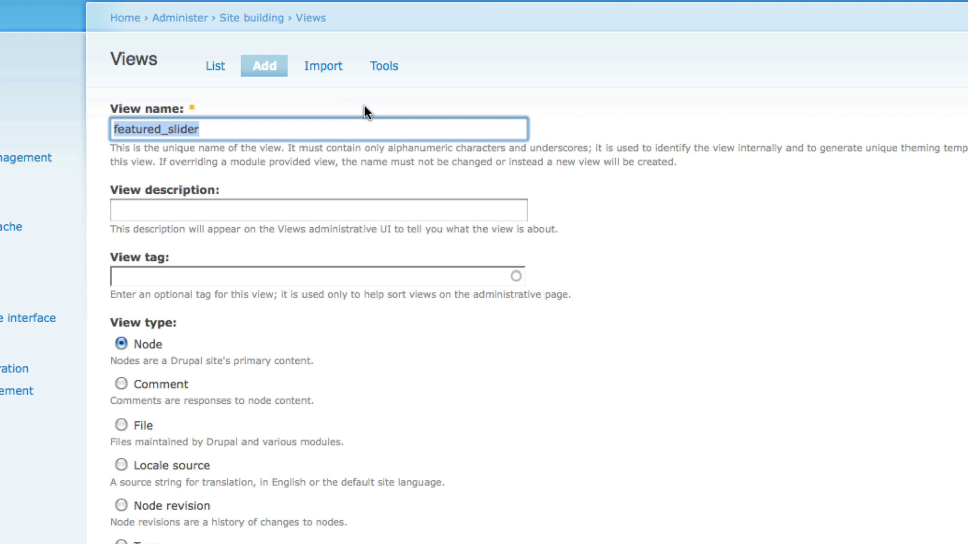
pyautogui.click(168, 211)
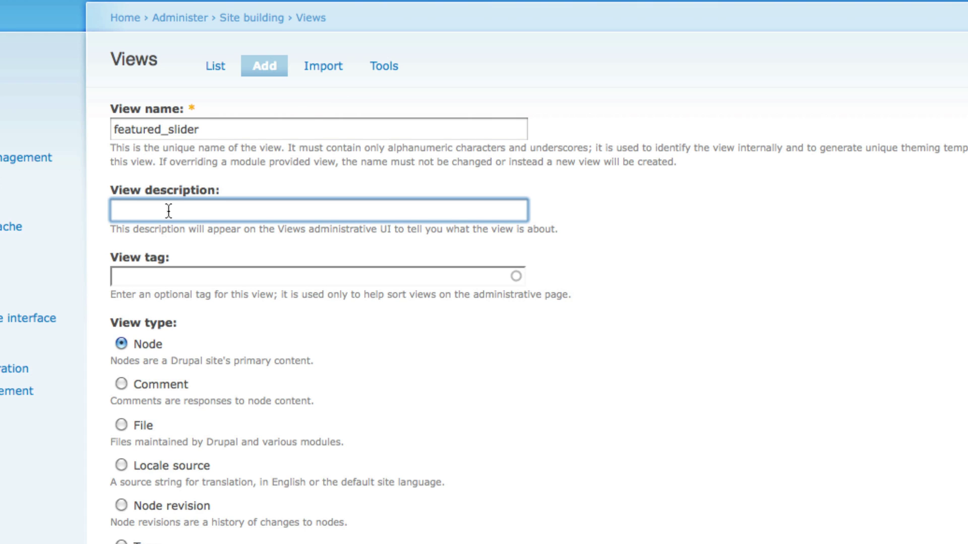
pyautogui.click(168, 211)
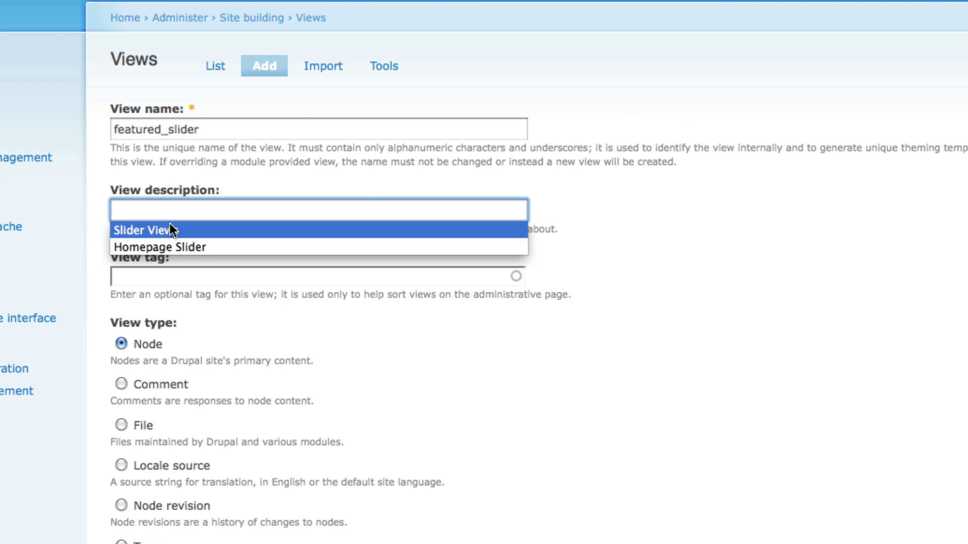
pyautogui.click(169, 225)
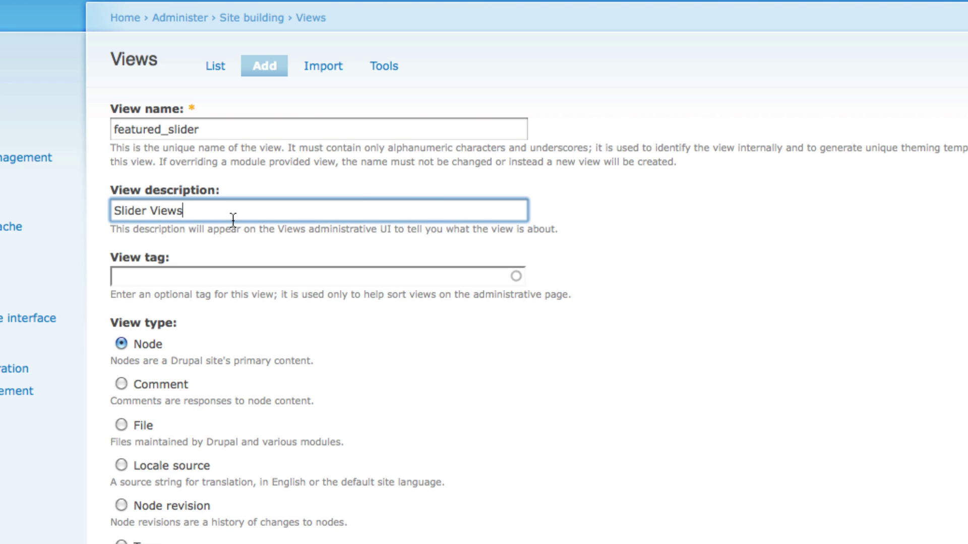
# Tag the view Slide and submit it, keeping Node as the item type.
pyautogui.click(250, 286)
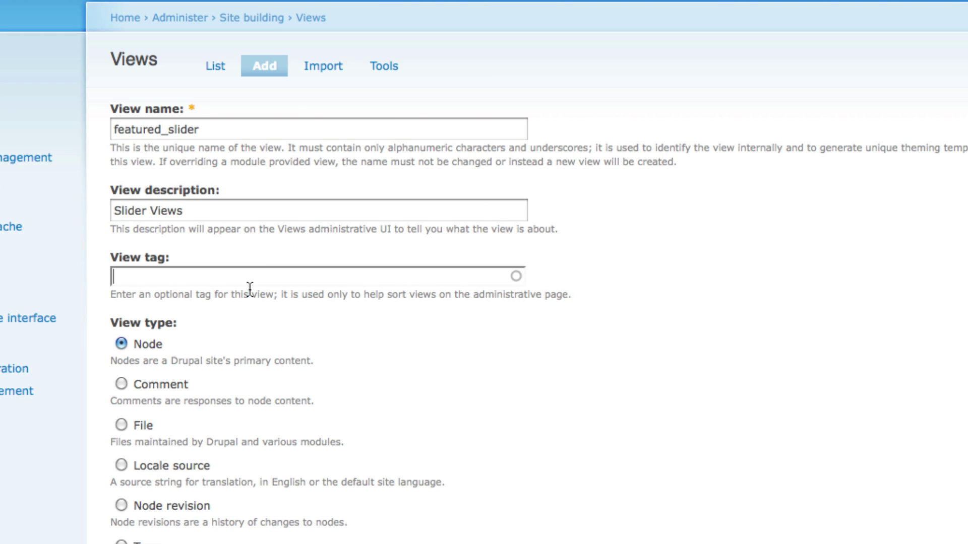
pyautogui.write('Sloide')
pyautogui.press('BackSpace')
pyautogui.press('BackSpace')
pyautogui.press('BackSpace')
pyautogui.press('BackSpace')
pyautogui.press('BackSpace')
pyautogui.write('lide')
pyautogui.scroll(-4, 165, 320)
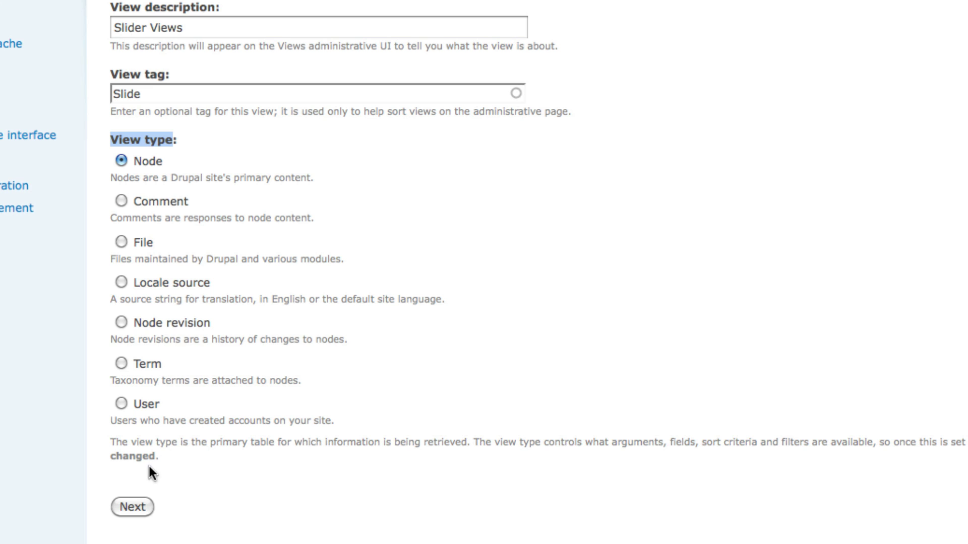
pyautogui.click(135, 506)
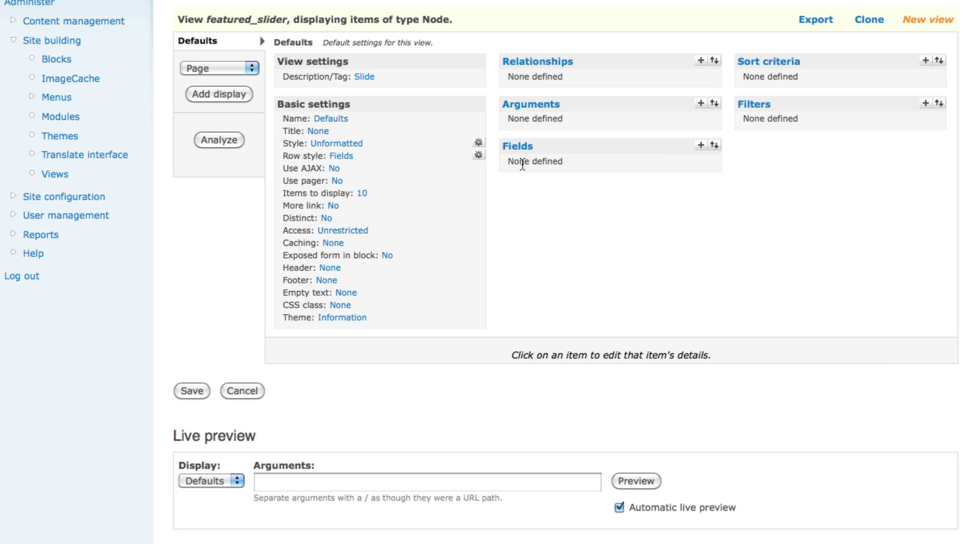
# Add the Node: Title field to the view, filtering the field list to the Node group.
pyautogui.moveTo(567, 162); pyautogui.dragTo(509, 166)
pyautogui.click(618, 165)
pyautogui.click(700, 145)
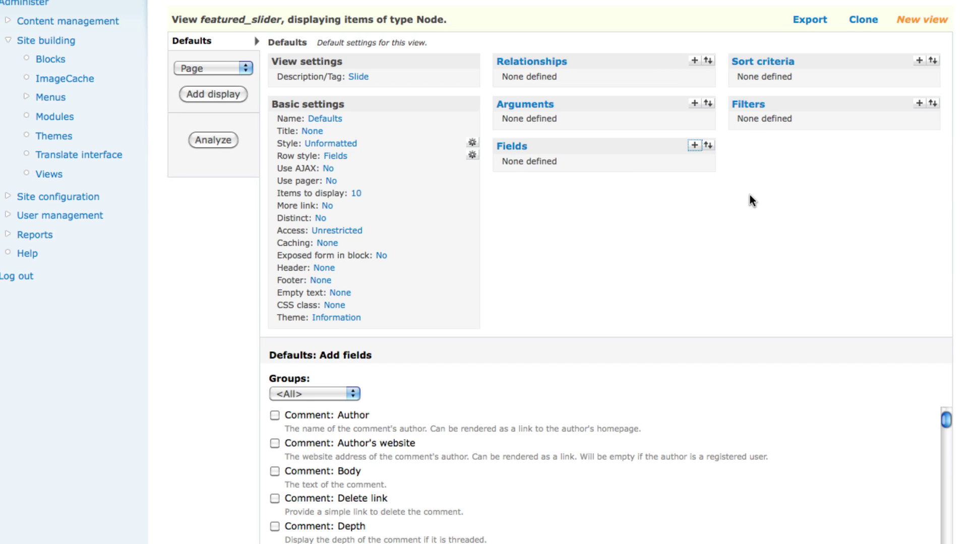
pyautogui.scroll(-5, 553, 212)
pyautogui.click(352, 223)
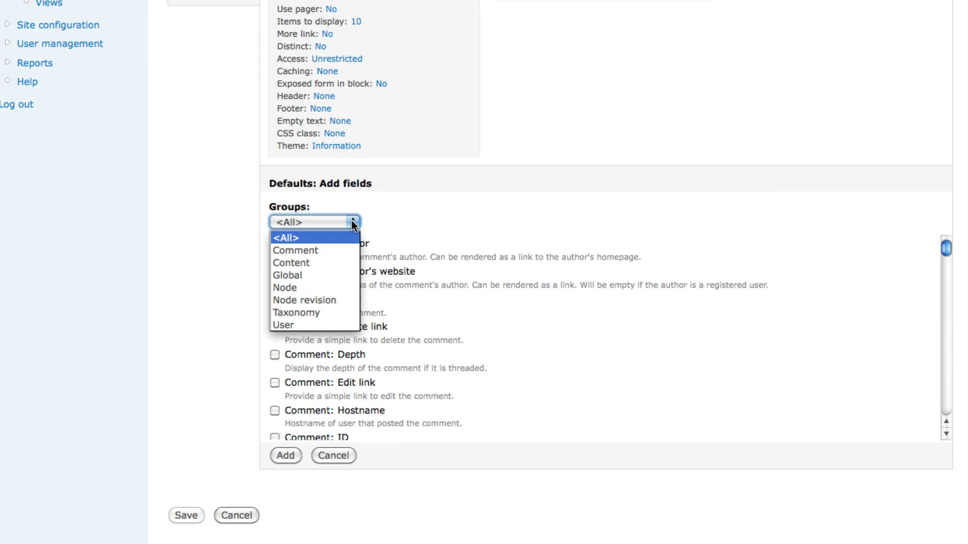
pyautogui.click(339, 287)
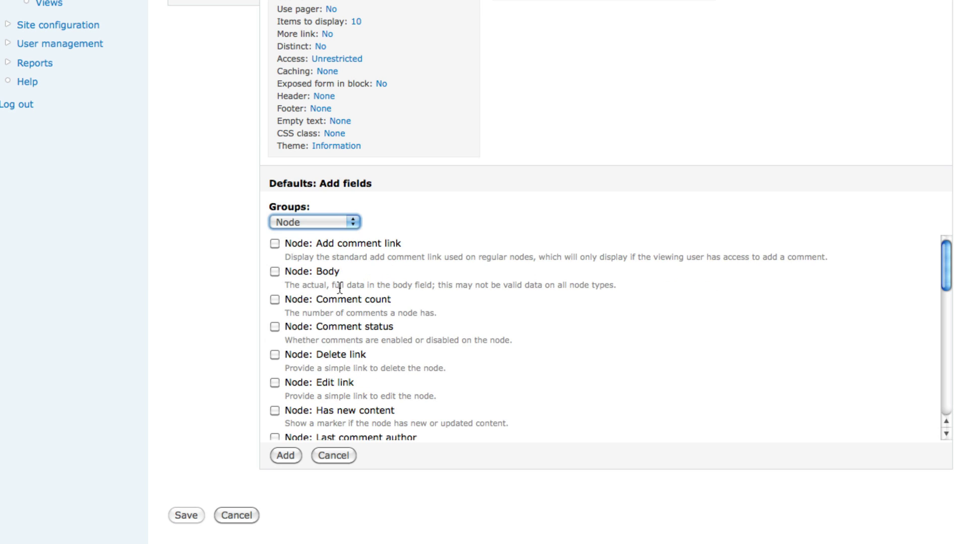
pyautogui.click(418, 230)
pyautogui.scroll(-1, 373, 297)
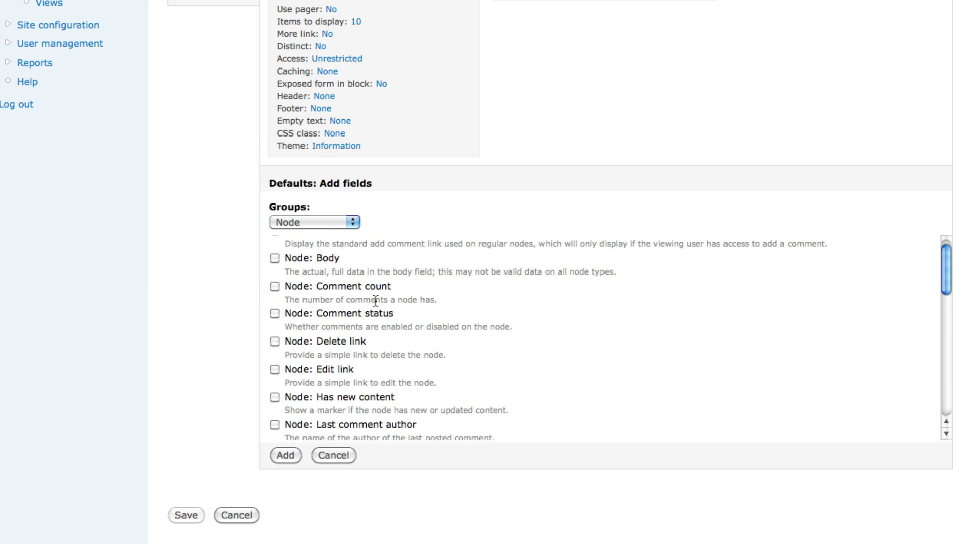
pyautogui.scroll(1, 375, 301)
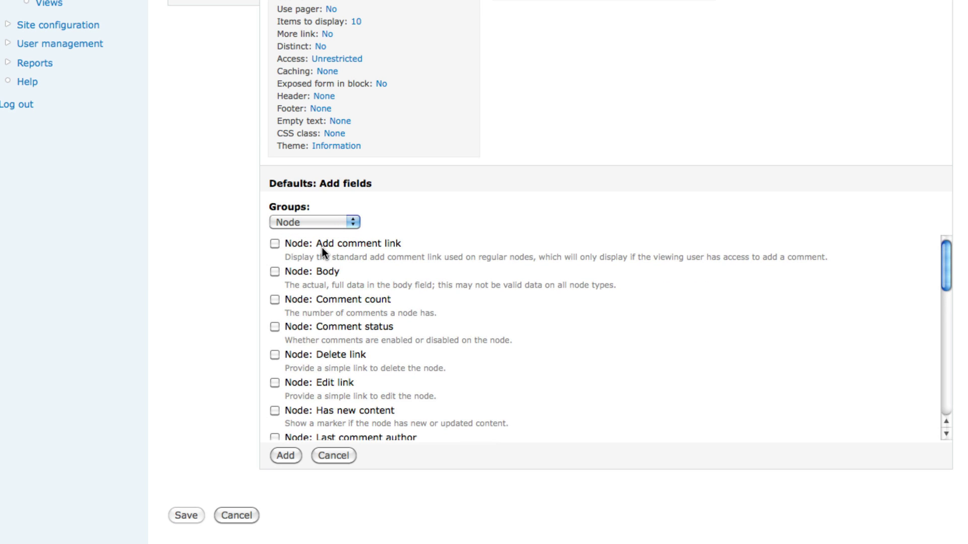
pyautogui.scroll(-1, 321, 247)
pyautogui.scroll(-8, 322, 247)
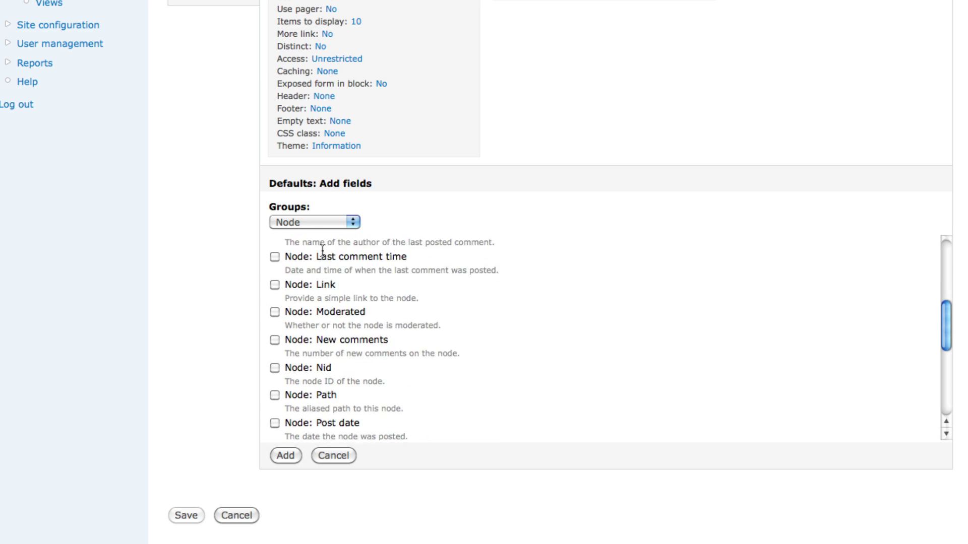
pyautogui.scroll(-8, 322, 250)
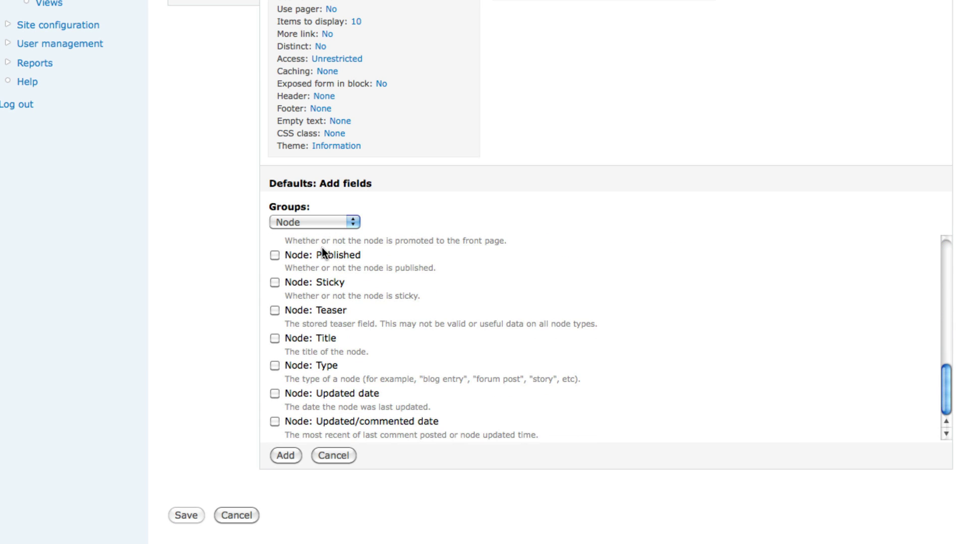
pyautogui.click(274, 338)
pyautogui.moveTo(358, 341); pyautogui.dragTo(325, 338)
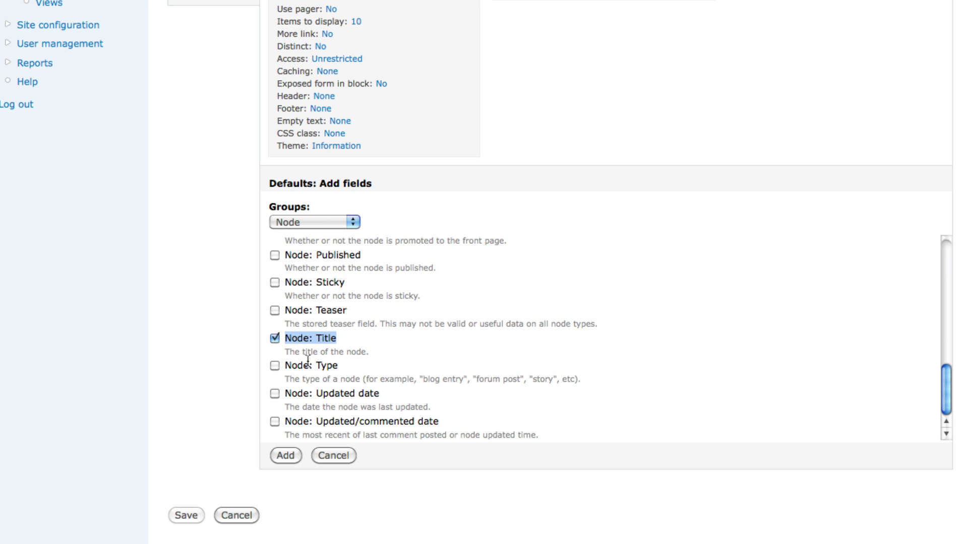
pyautogui.click(292, 454)
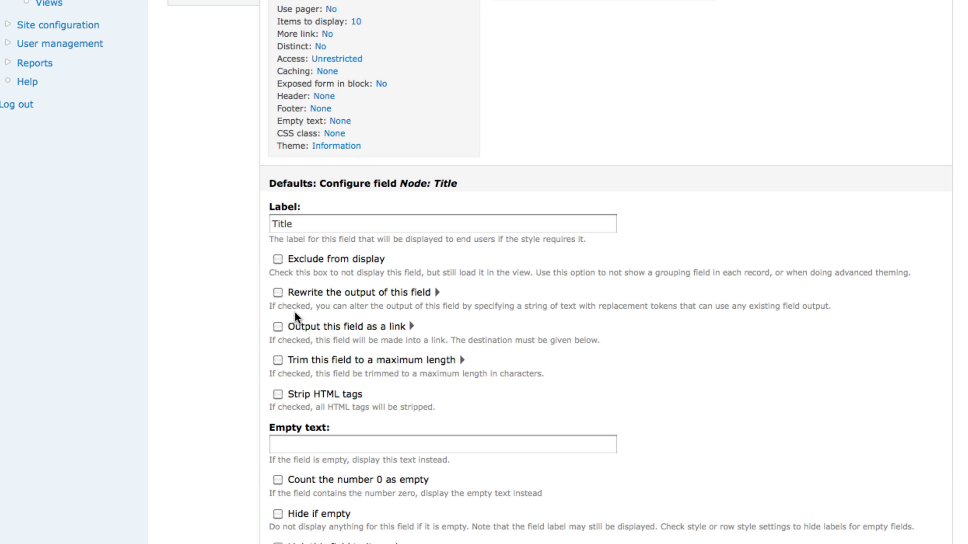
# Clear the Title field's label and apply the field settings.
pyautogui.moveTo(301, 225); pyautogui.dragTo(266, 230)
pyautogui.press('BackSpace')
pyautogui.scroll(-4, 496, 209)
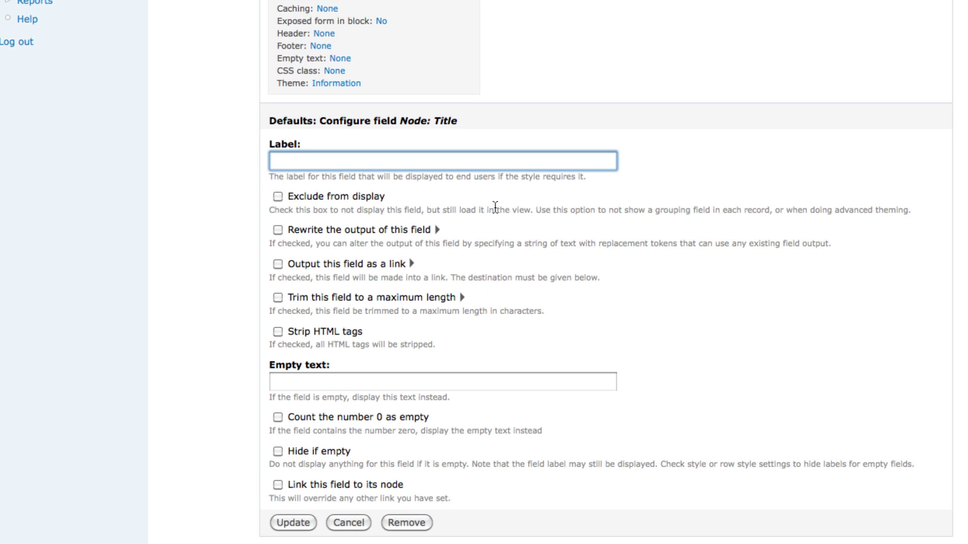
pyautogui.click(294, 490)
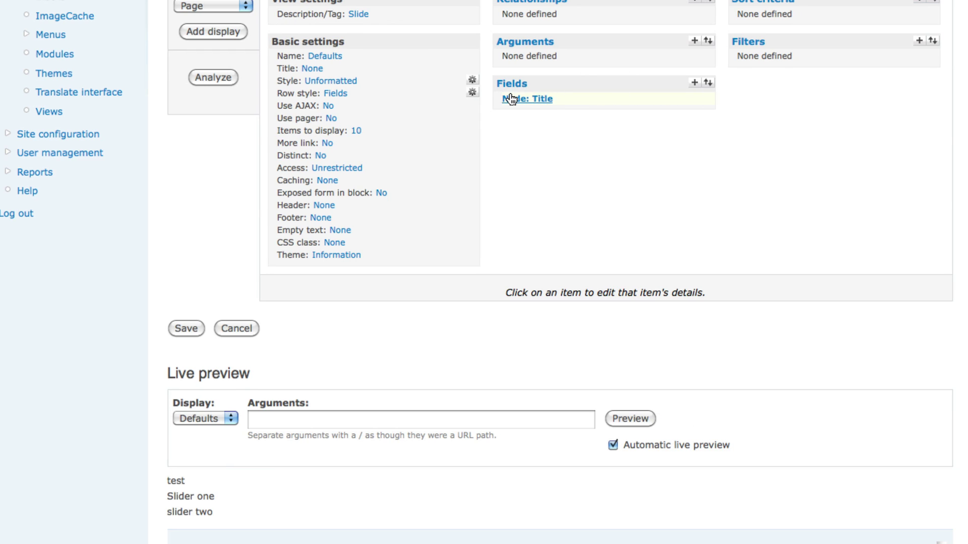
# Add the Node: Link field to the view from the Node group.
pyautogui.click(693, 85)
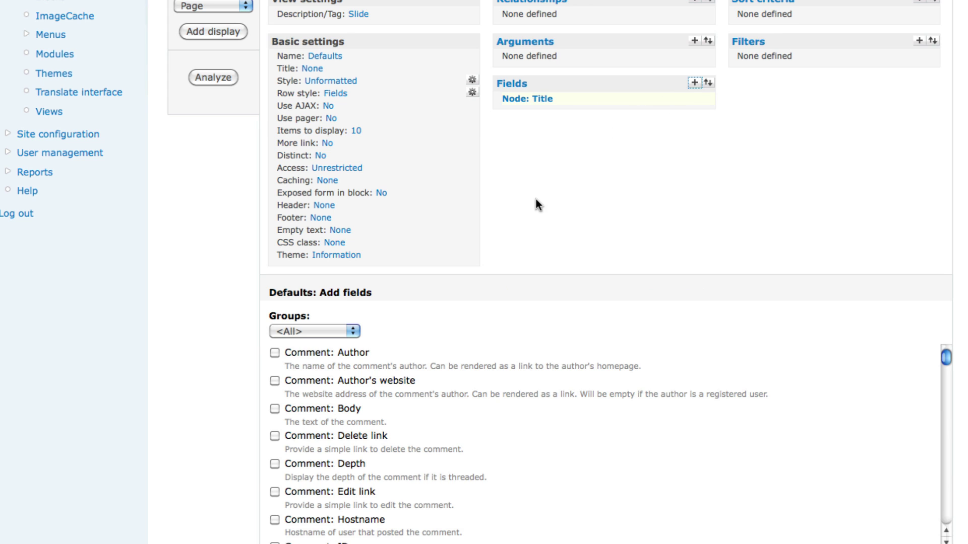
pyautogui.scroll(-4, 504, 212)
pyautogui.click(346, 230)
pyautogui.click(321, 289)
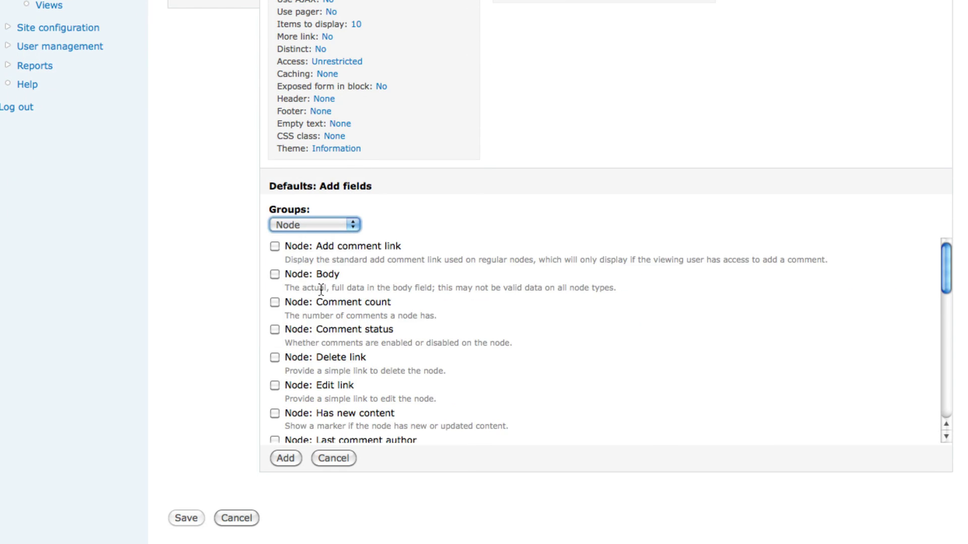
pyautogui.scroll(-3, 404, 281)
pyautogui.scroll(-5, 403, 280)
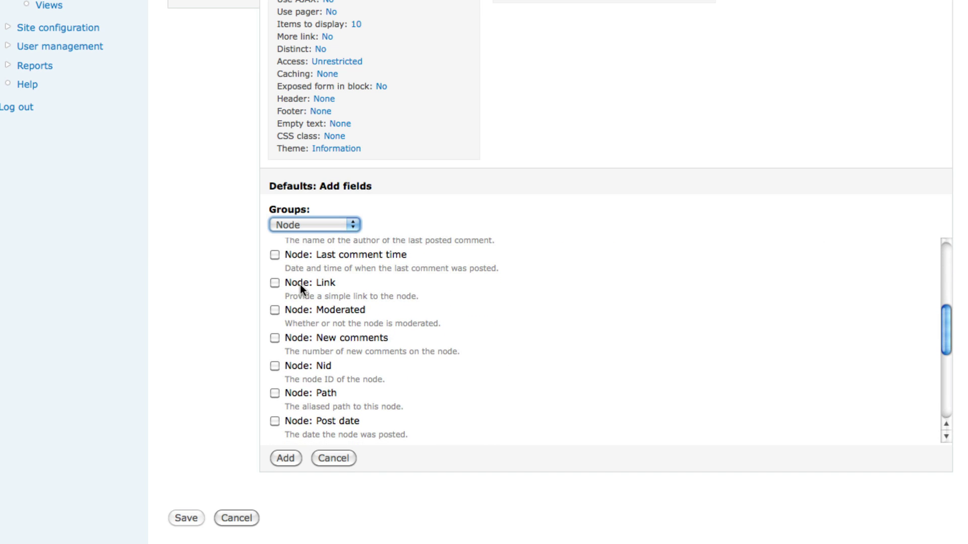
pyautogui.click(274, 282)
pyautogui.moveTo(356, 283); pyautogui.dragTo(304, 286)
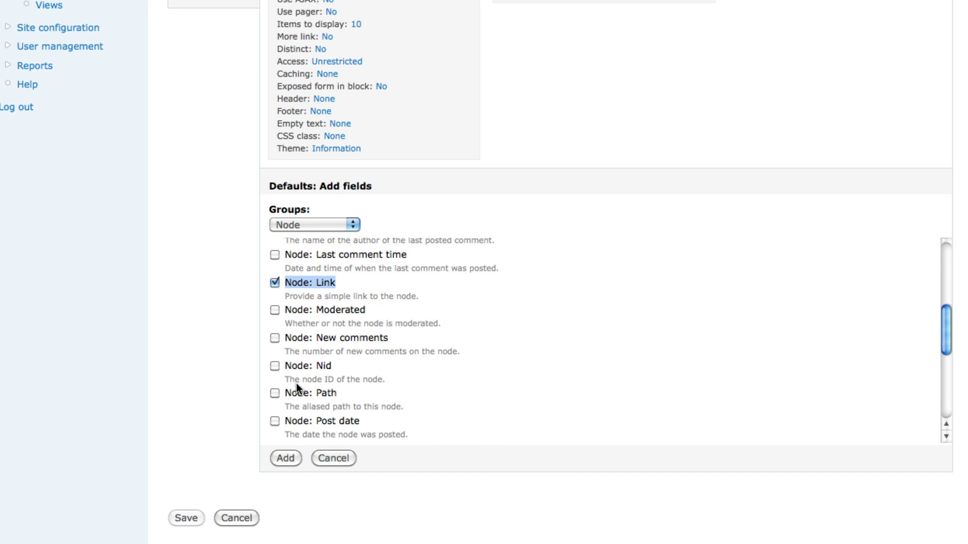
pyautogui.click(286, 458)
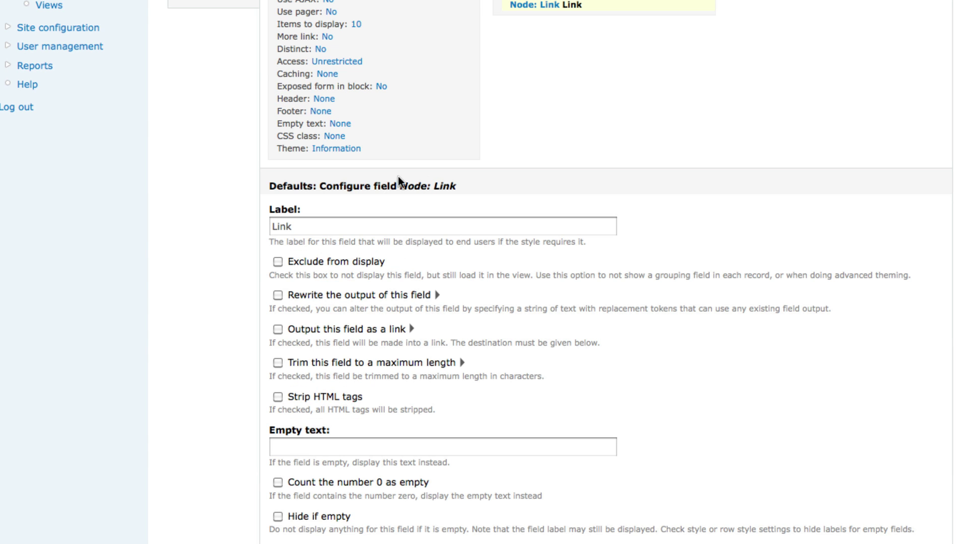
# Empty the Link field's label and apply it.
pyautogui.doubleClick(276, 228)
pyautogui.press('BackSpace')
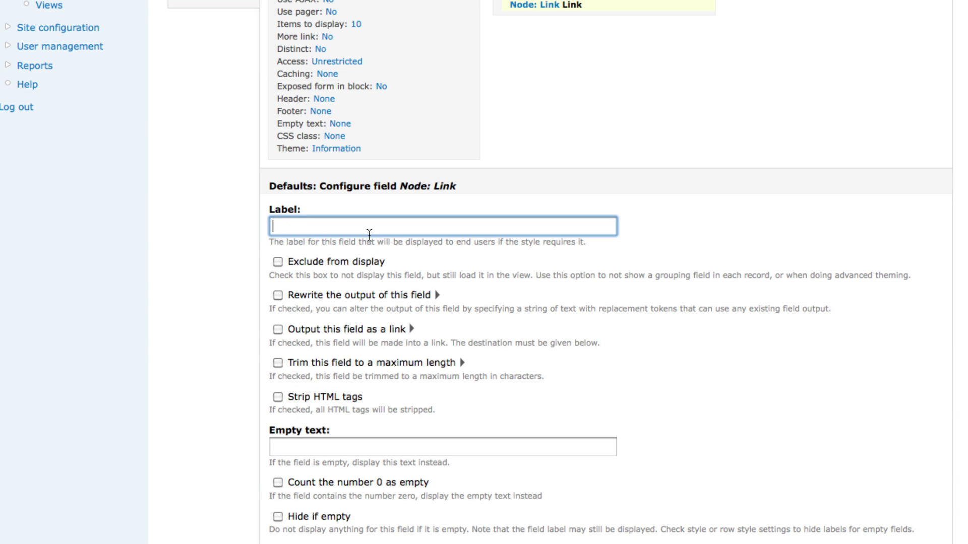
pyautogui.scroll(-3, 370, 236)
pyautogui.click(291, 434)
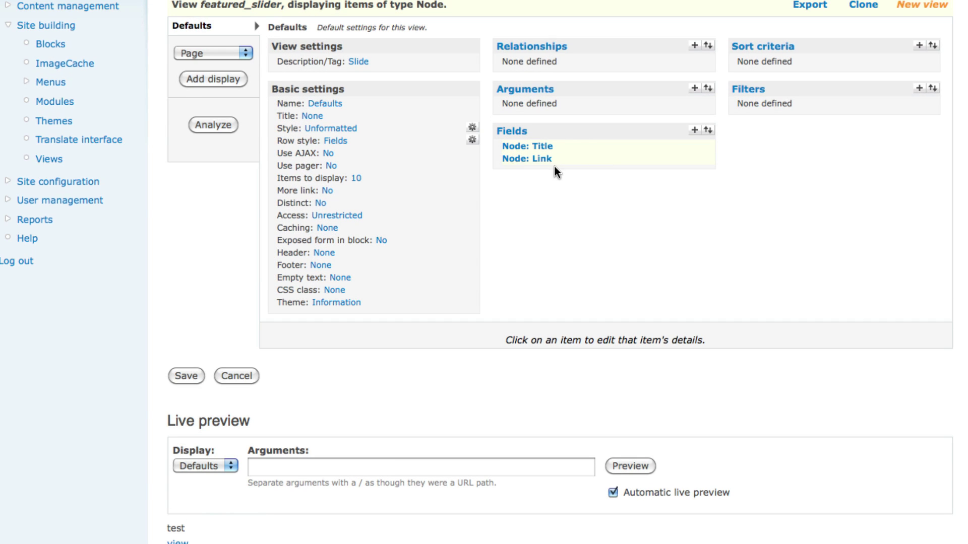
# Add the Content: Image (field_image) field from the Content group.
pyautogui.click(694, 131)
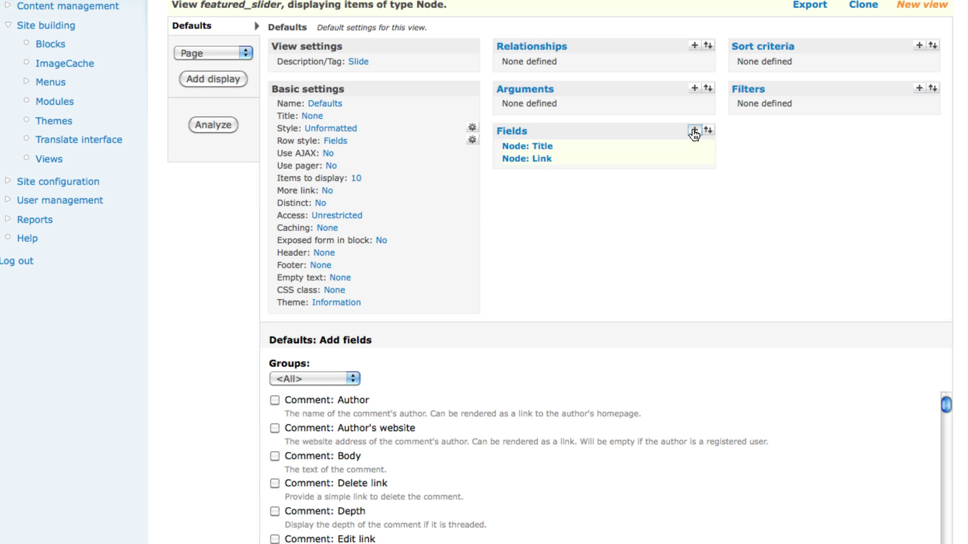
pyautogui.click(346, 380)
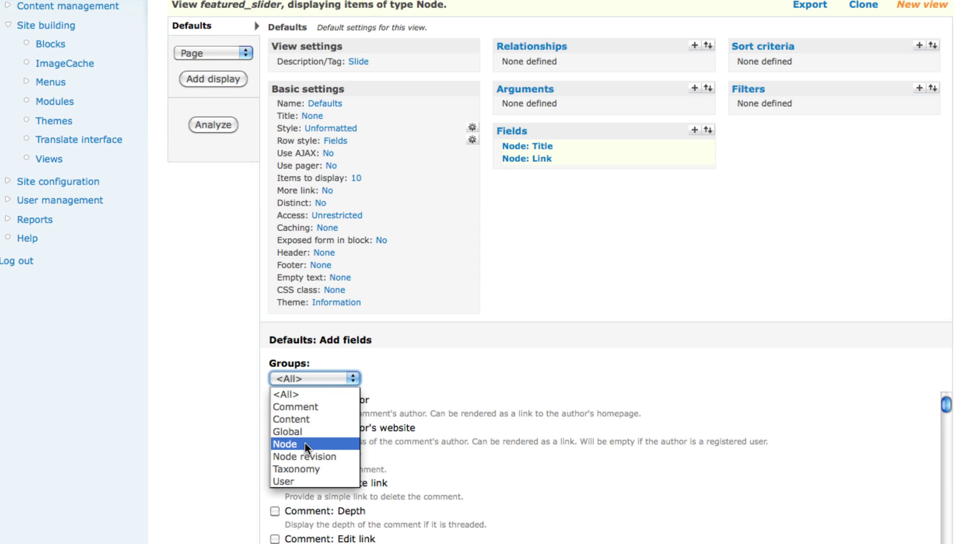
pyautogui.click(305, 421)
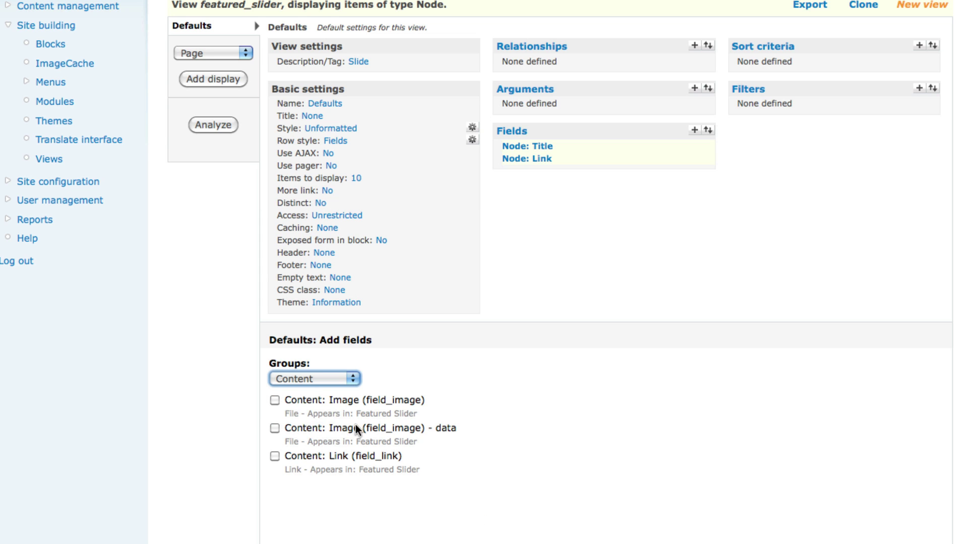
pyautogui.click(274, 400)
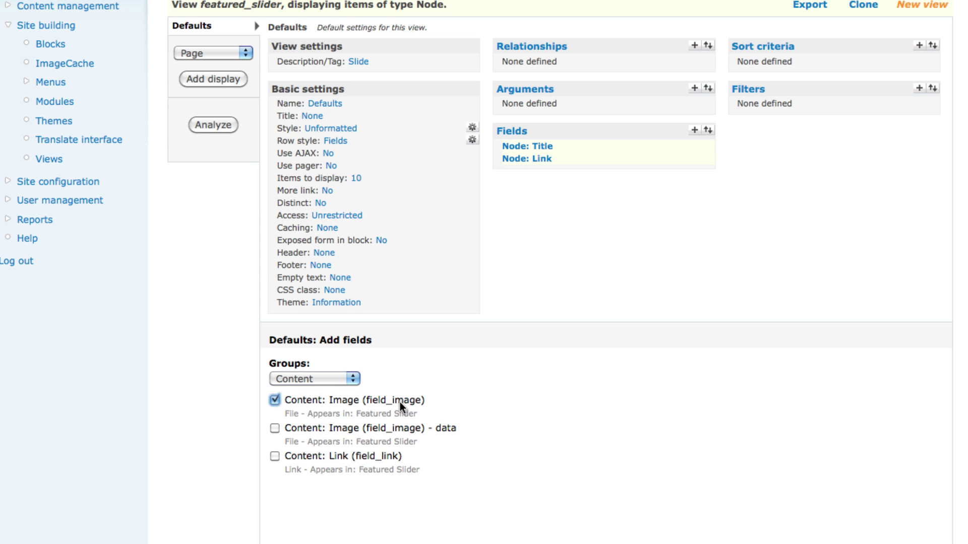
pyautogui.scroll(-4, 431, 340)
pyautogui.moveTo(432, 339); pyautogui.dragTo(300, 302)
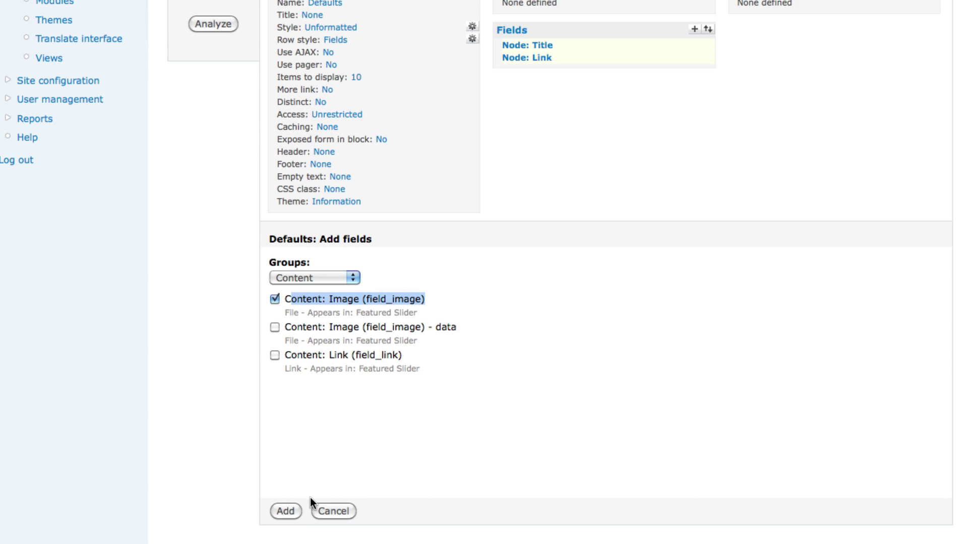
pyautogui.click(292, 512)
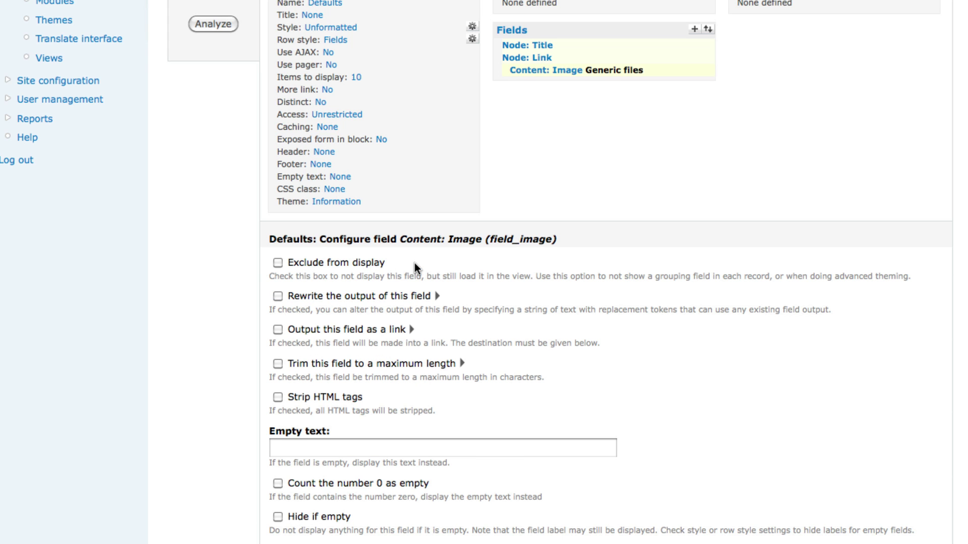
# Set the Image field's format to Image and update the view.
pyautogui.scroll(-5, 415, 262)
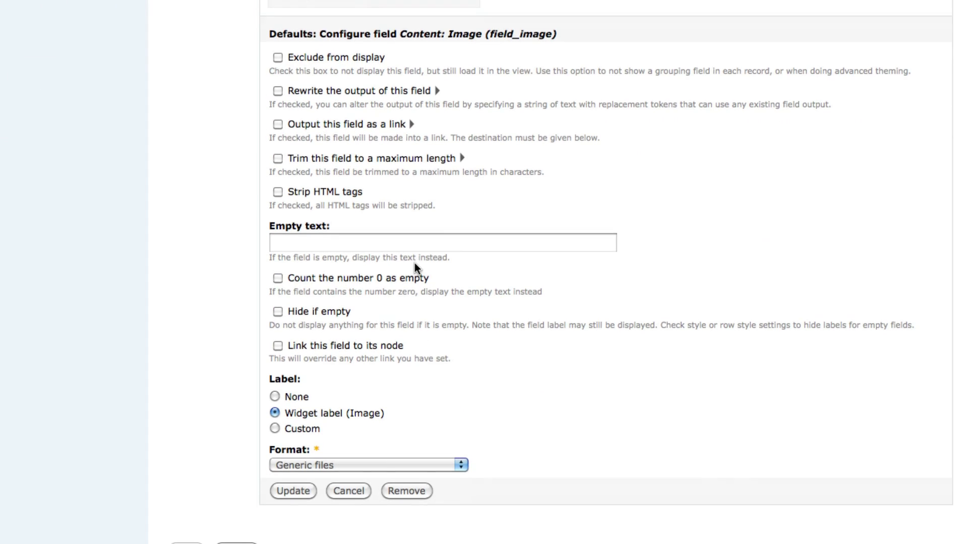
pyautogui.scroll(-1, 414, 266)
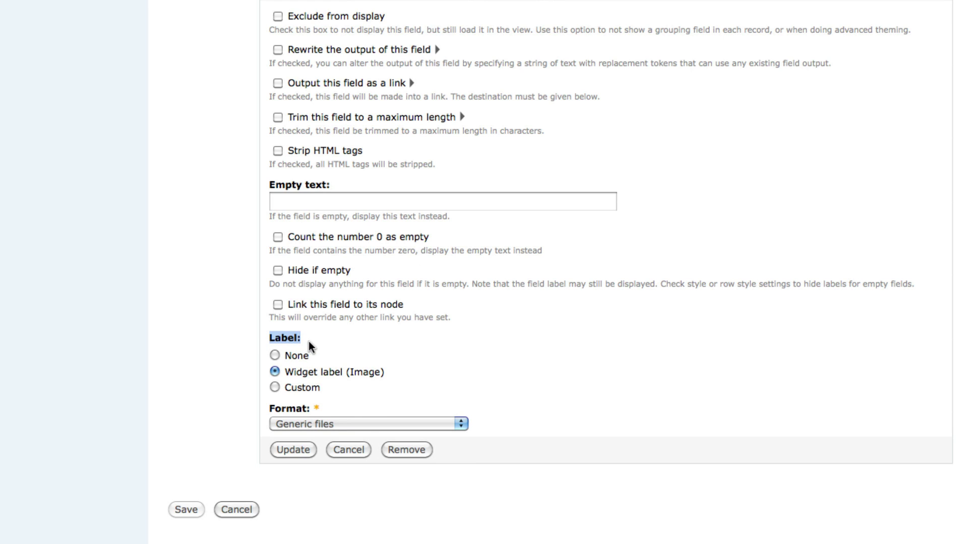
pyautogui.scroll(-1, 359, 351)
pyautogui.moveTo(285, 361); pyautogui.dragTo(313, 360)
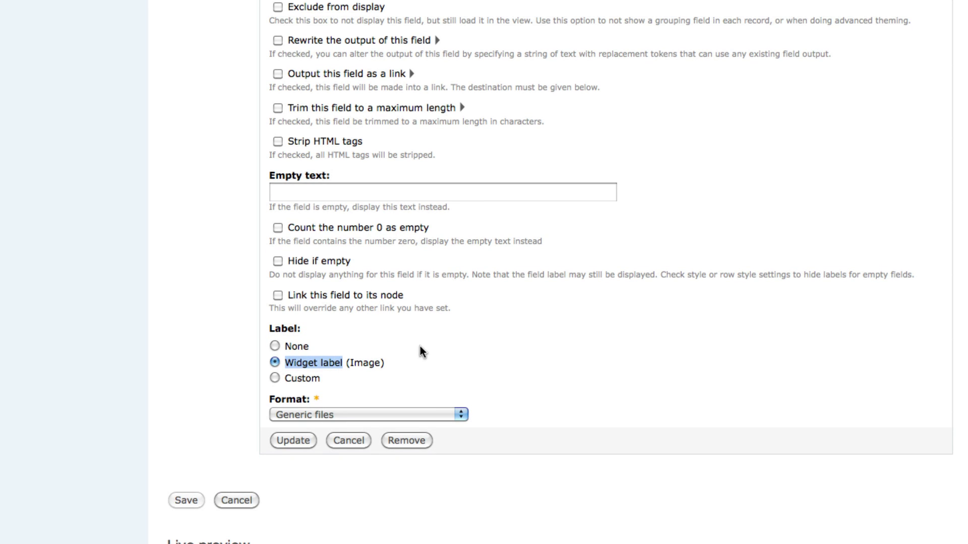
pyautogui.click(460, 415)
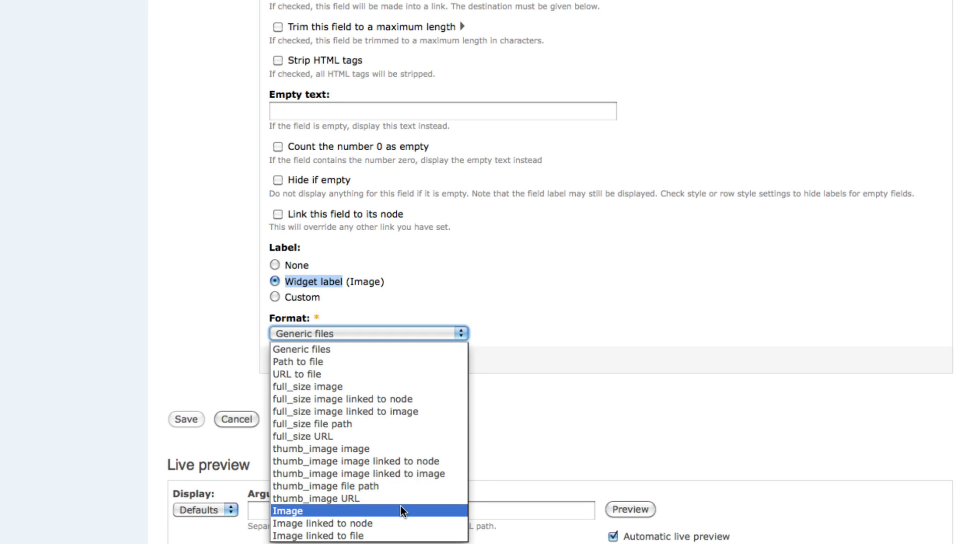
pyautogui.click(401, 511)
pyautogui.click(460, 334)
pyautogui.click(349, 511)
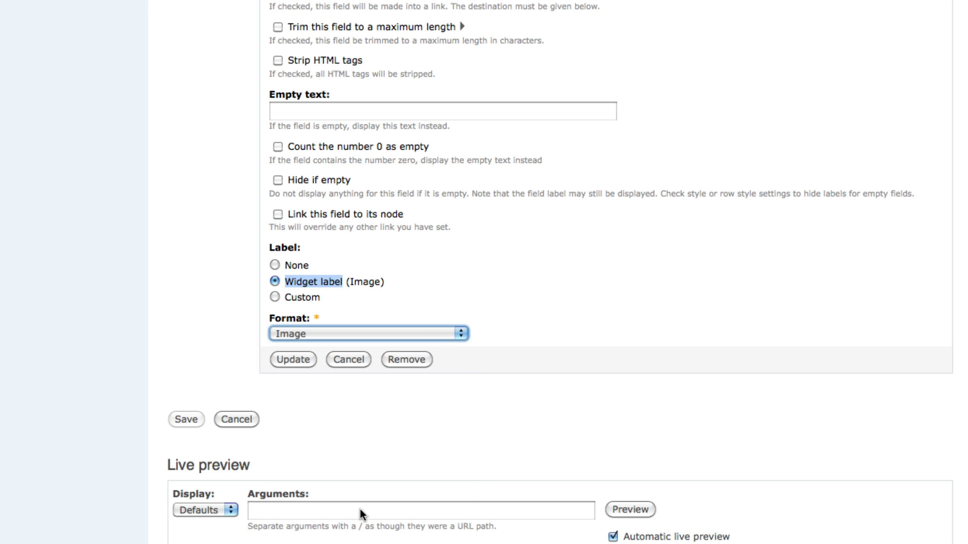
pyautogui.click(293, 359)
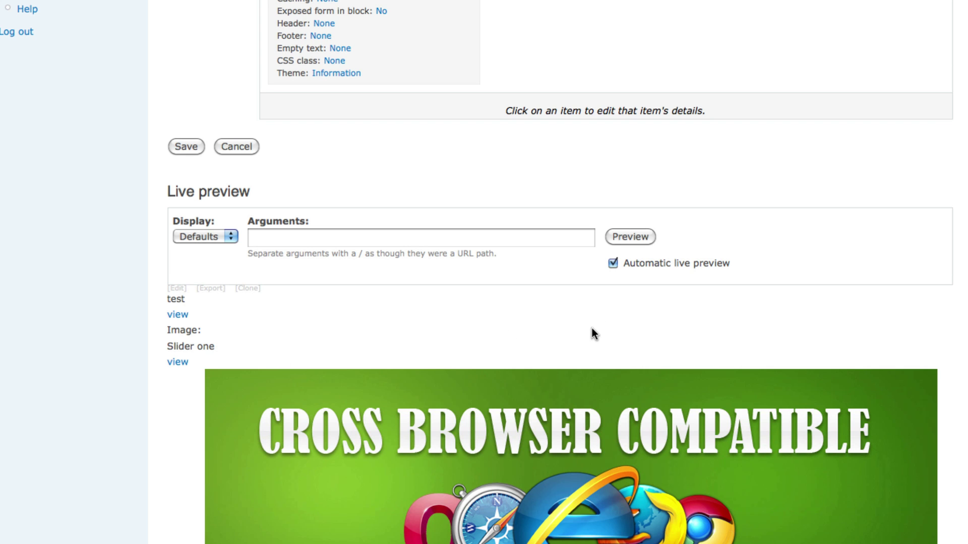
pyautogui.scroll(-5, 821, 309)
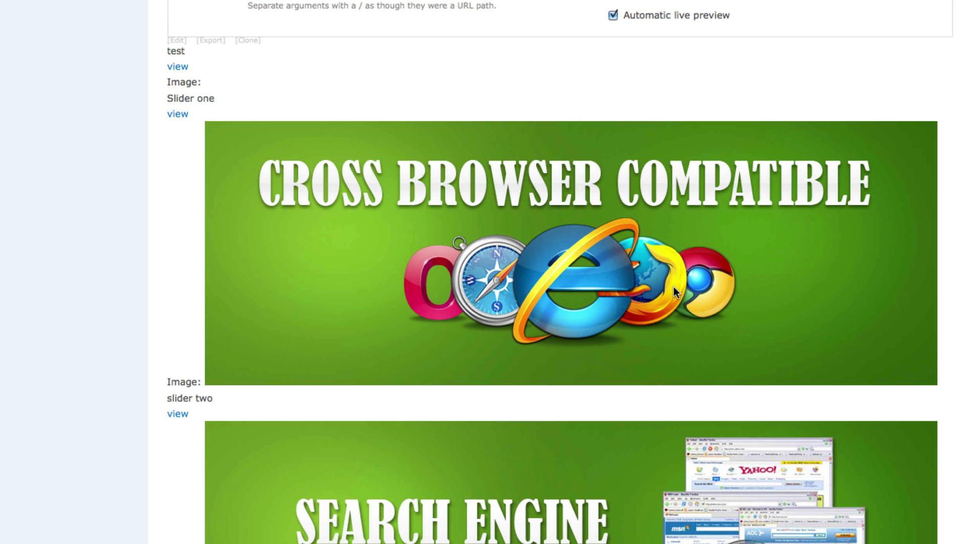
pyautogui.scroll(-4, 667, 284)
pyautogui.scroll(7, 409, 121)
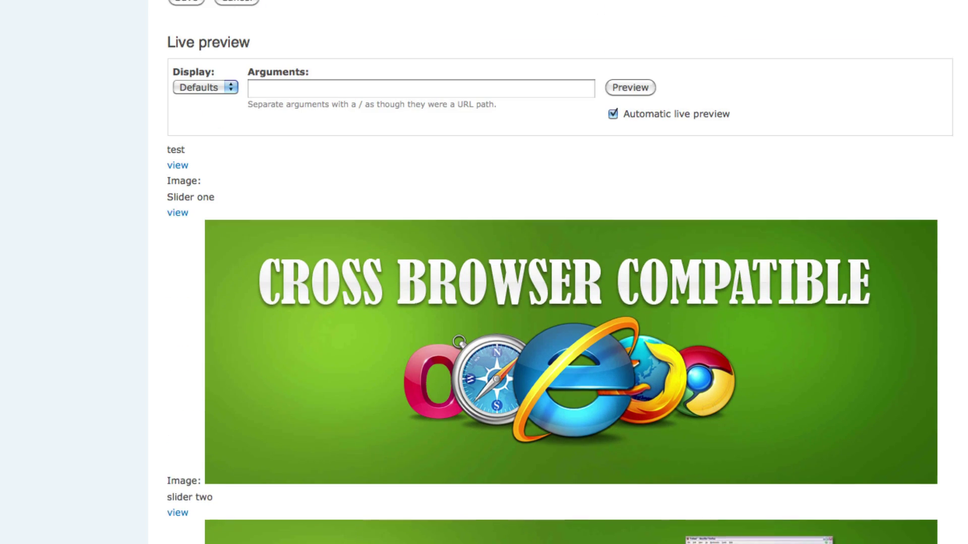
pyautogui.moveTo(270, 91); pyautogui.dragTo(167, 90)
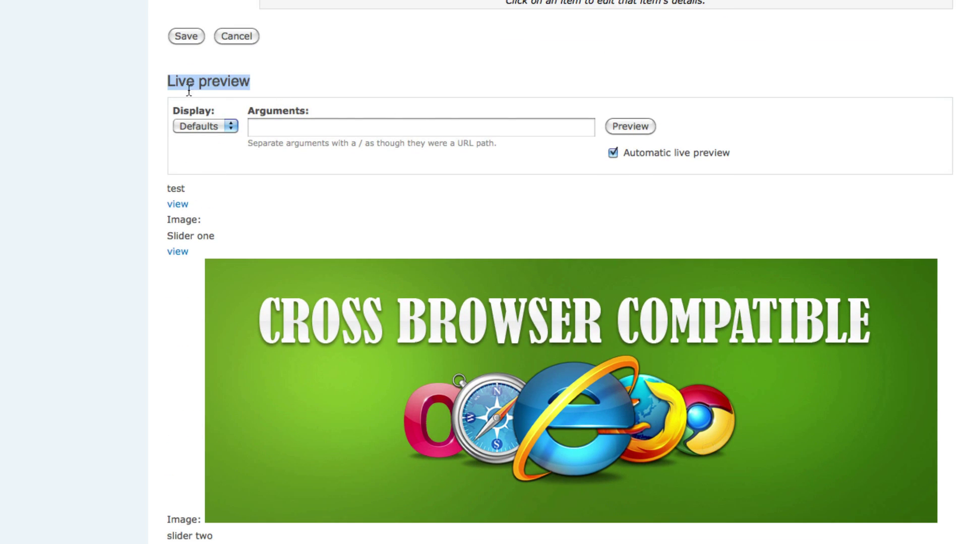
pyautogui.click(408, 87)
pyautogui.scroll(-3, 472, 94)
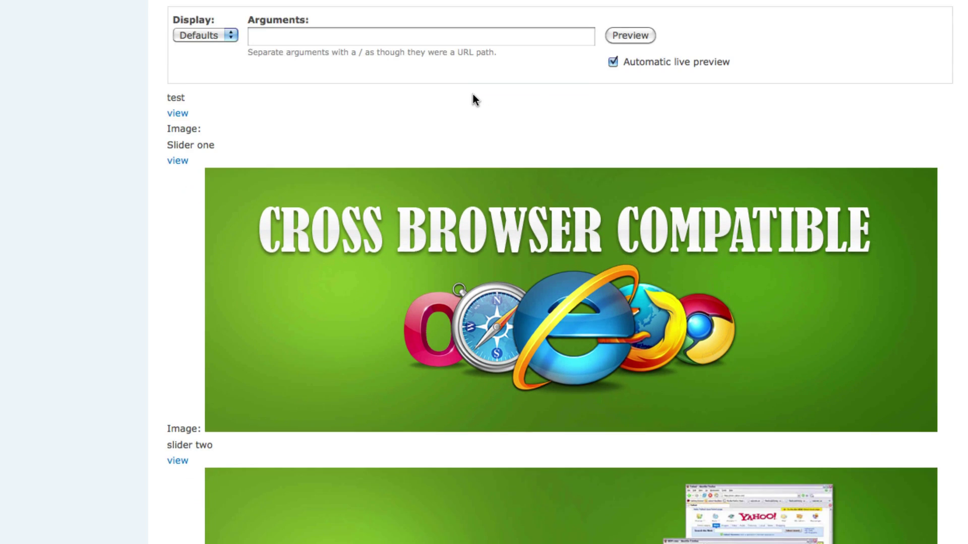
pyautogui.scroll(9, 473, 94)
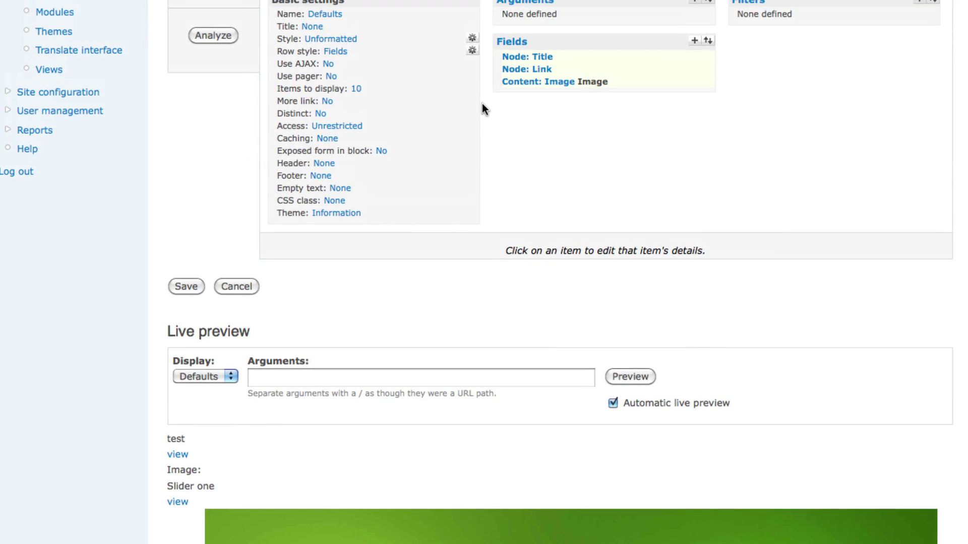
pyautogui.scroll(-2, 482, 104)
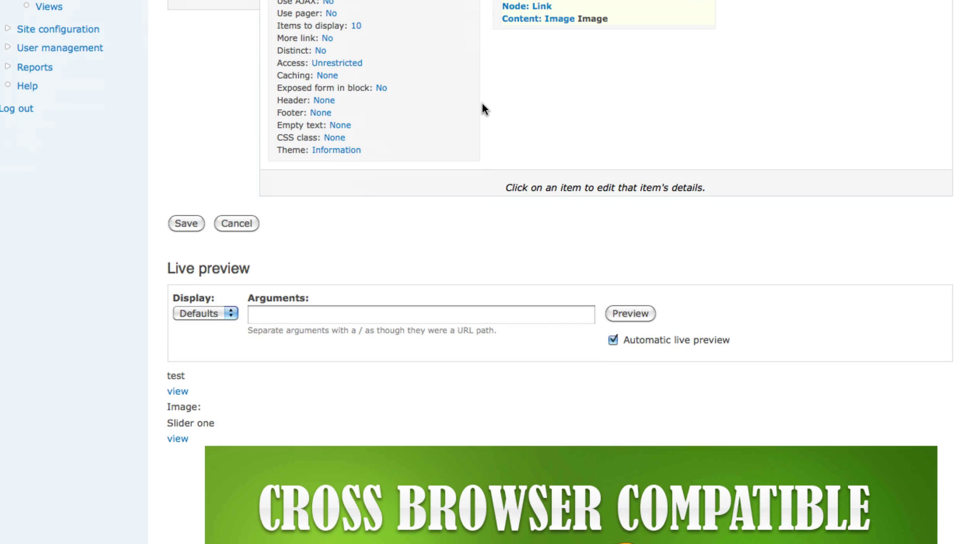
pyautogui.scroll(-6, 482, 108)
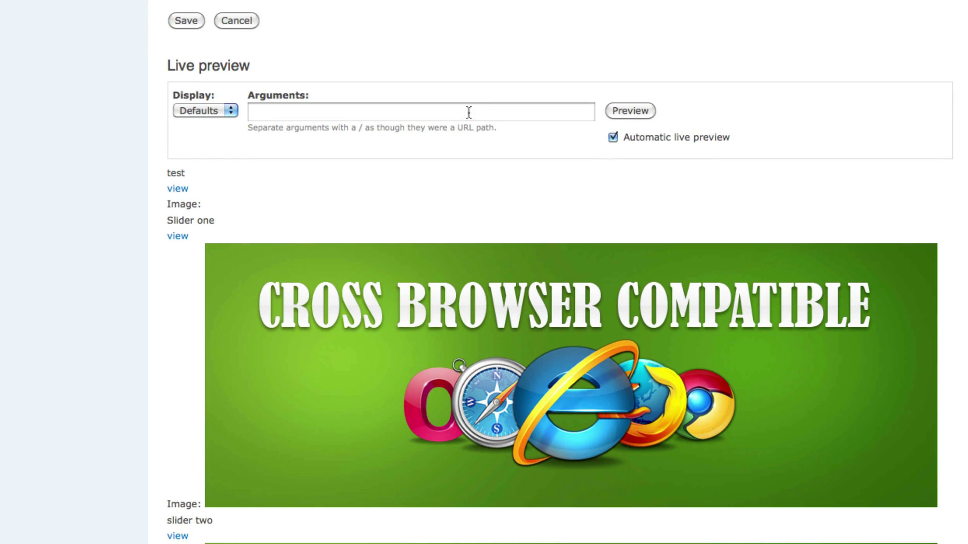
pyautogui.scroll(2, 941, 248)
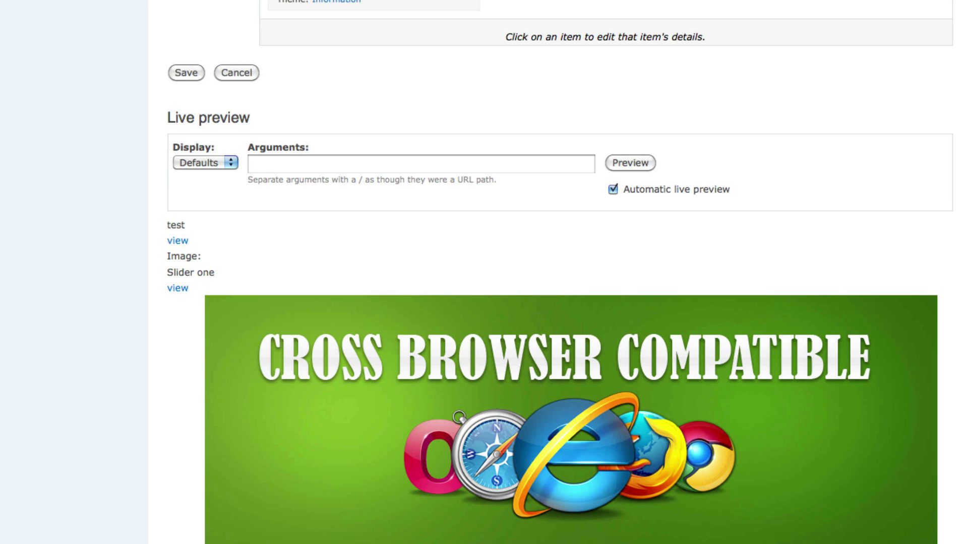
pyautogui.scroll(5, 559, 282)
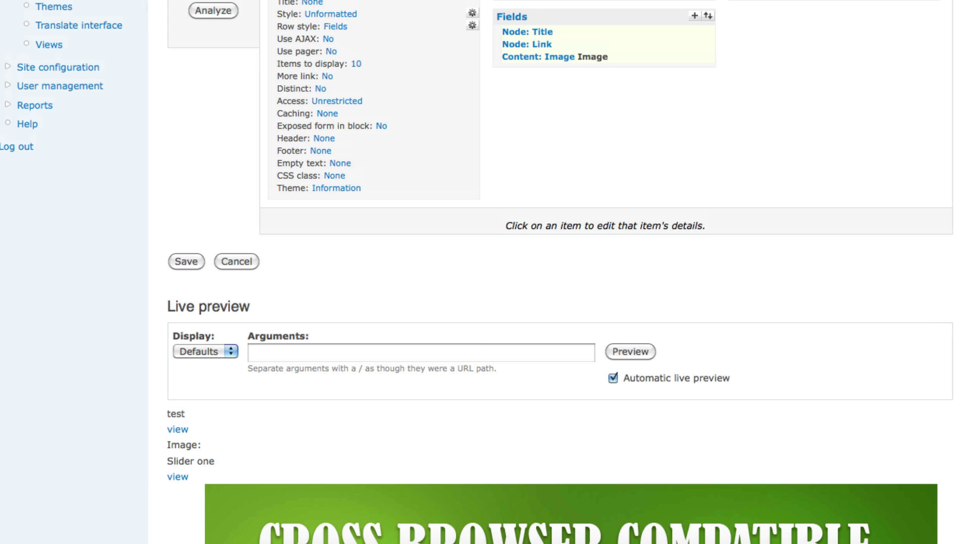
pyautogui.scroll(4, 484, 272)
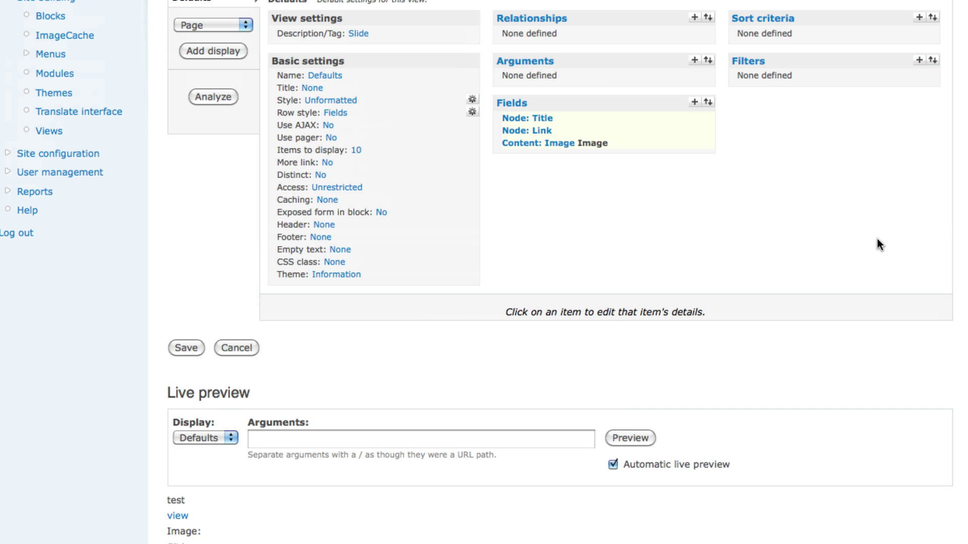